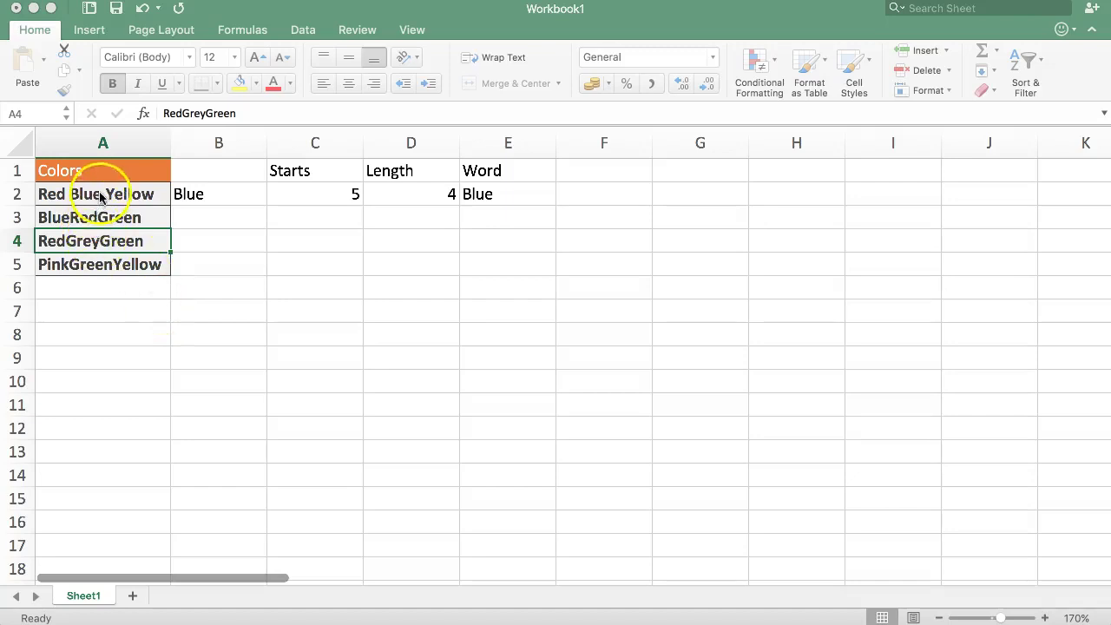
Step: Insert 'and' after Red in A2 so it reads 'Red and Blue Yellow'
{"action": "left_click", "coordinate": [97, 195]}
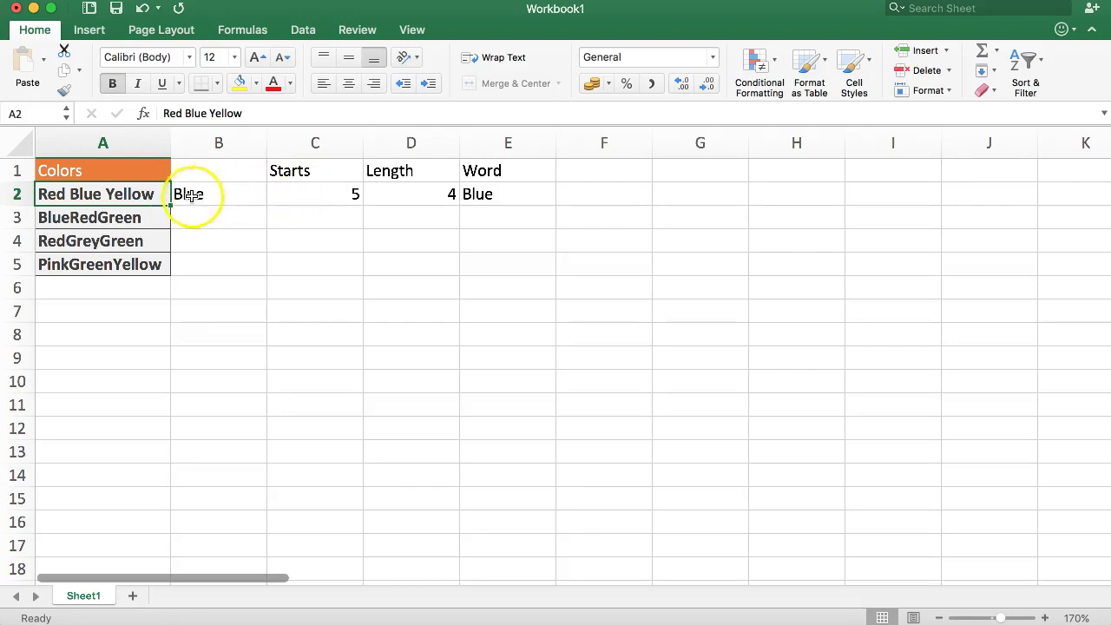
{"action": "left_click", "coordinate": [50, 194]}
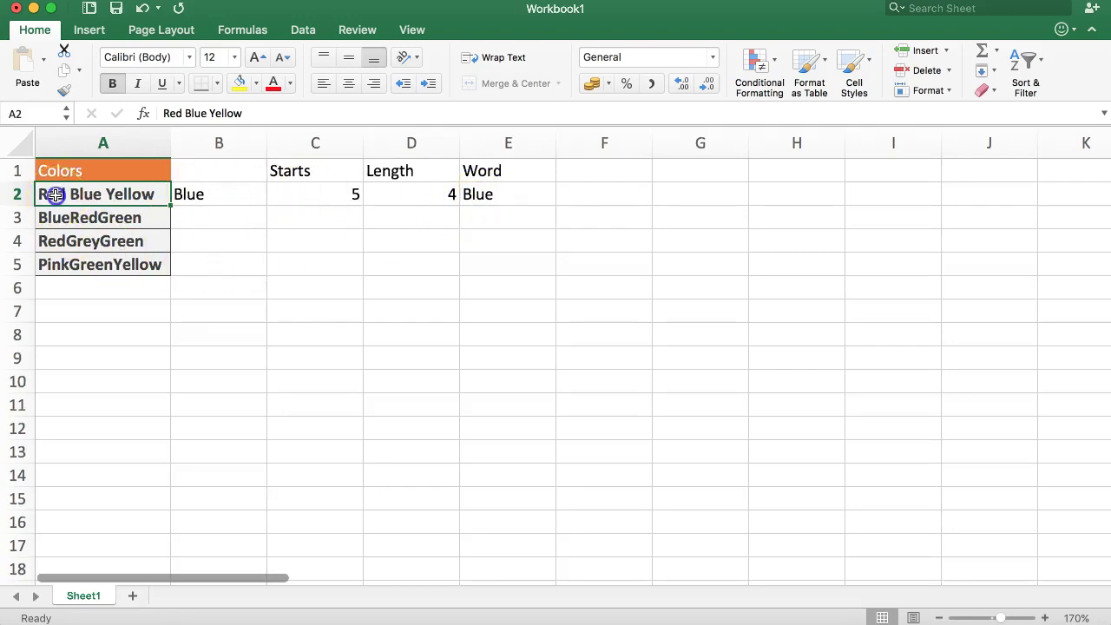
{"action": "left_click", "coordinate": [184, 113]}
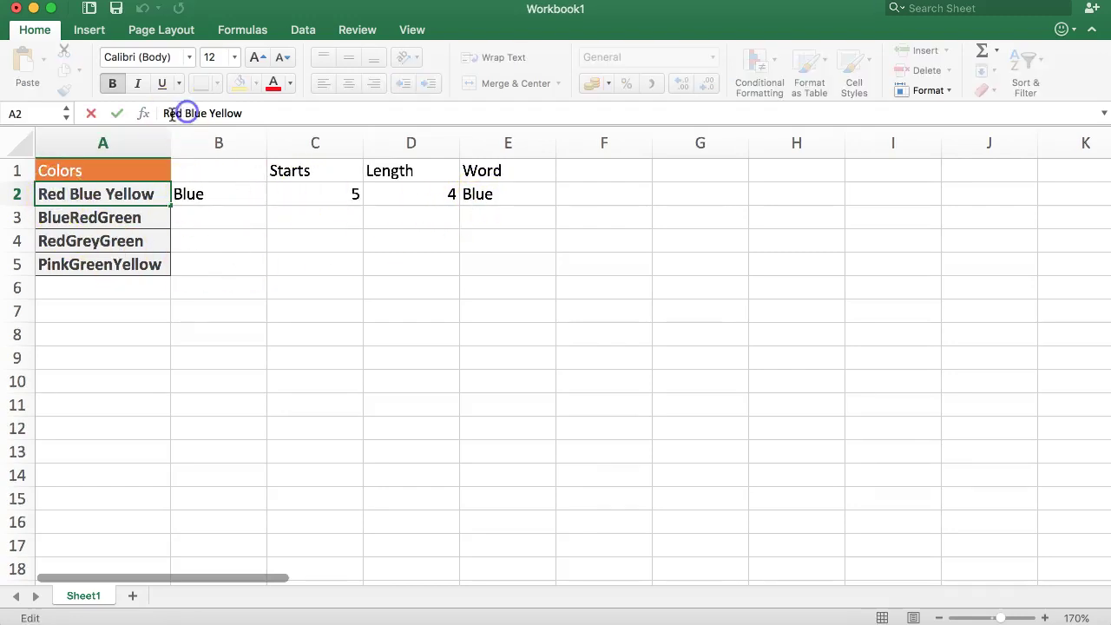
{"action": "type", "text": "and"}
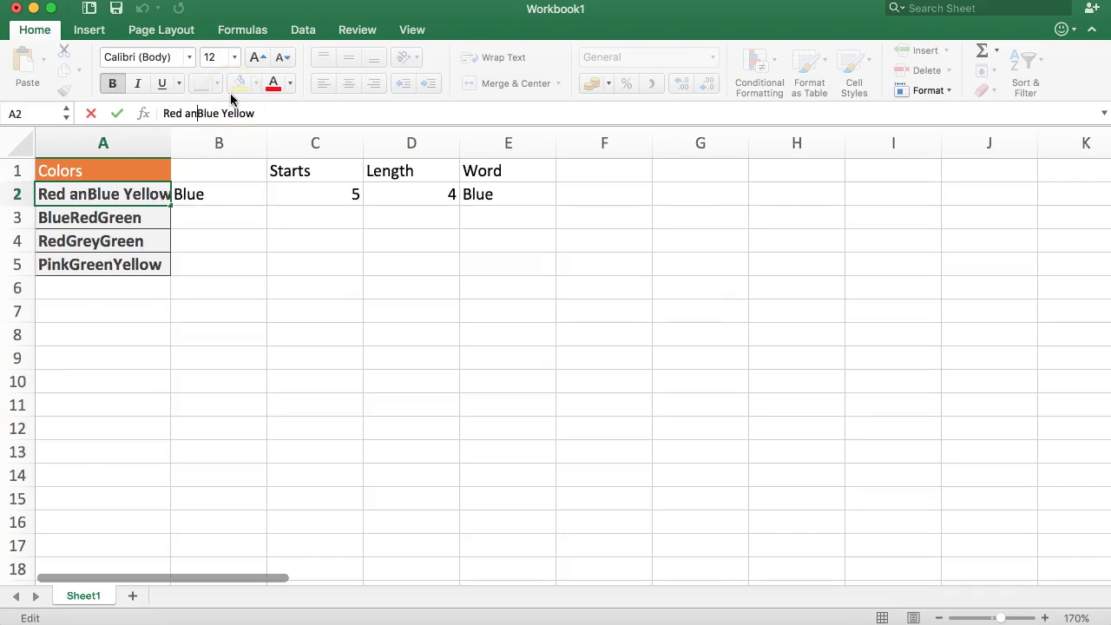
{"action": "key", "text": "Return"}
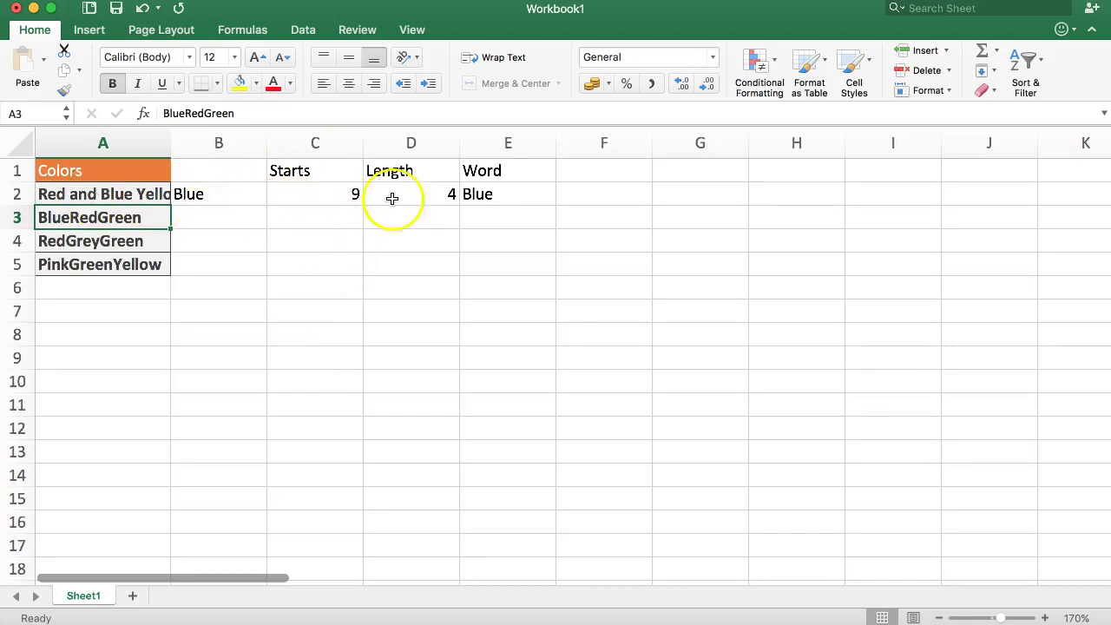
Step: Change the Word cell E2 from Blue to Red and check B2's MID result
{"action": "left_click", "coordinate": [495, 193]}
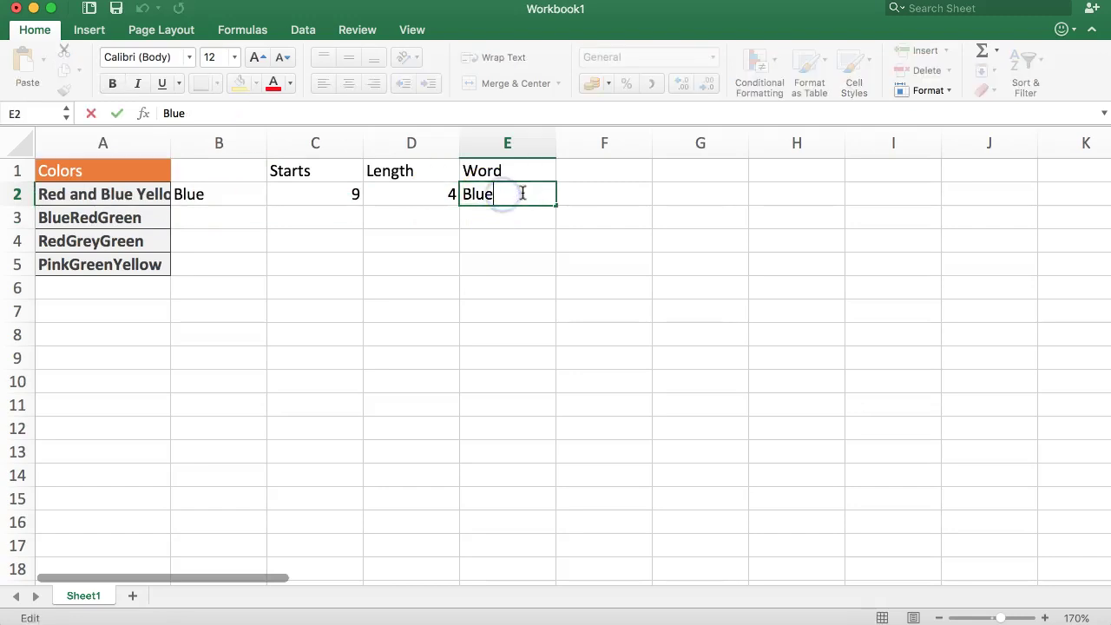
{"action": "left_click_drag", "start_coordinate": [521, 192], "coordinate": [453, 200]}
{"action": "type", "text": "Red"}
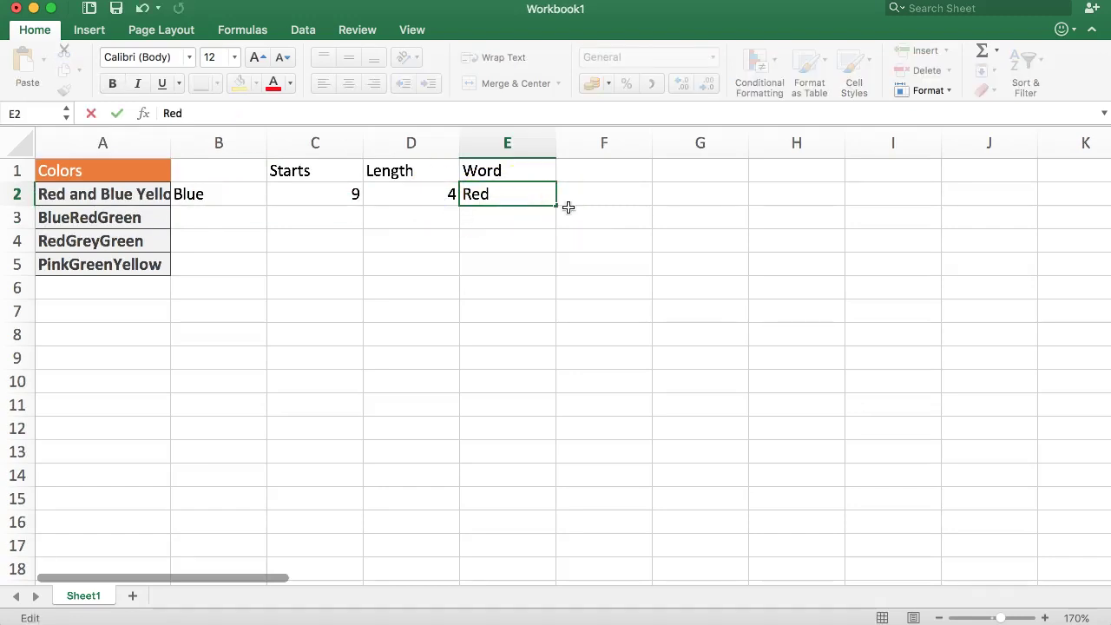
{"action": "key", "text": "Return"}
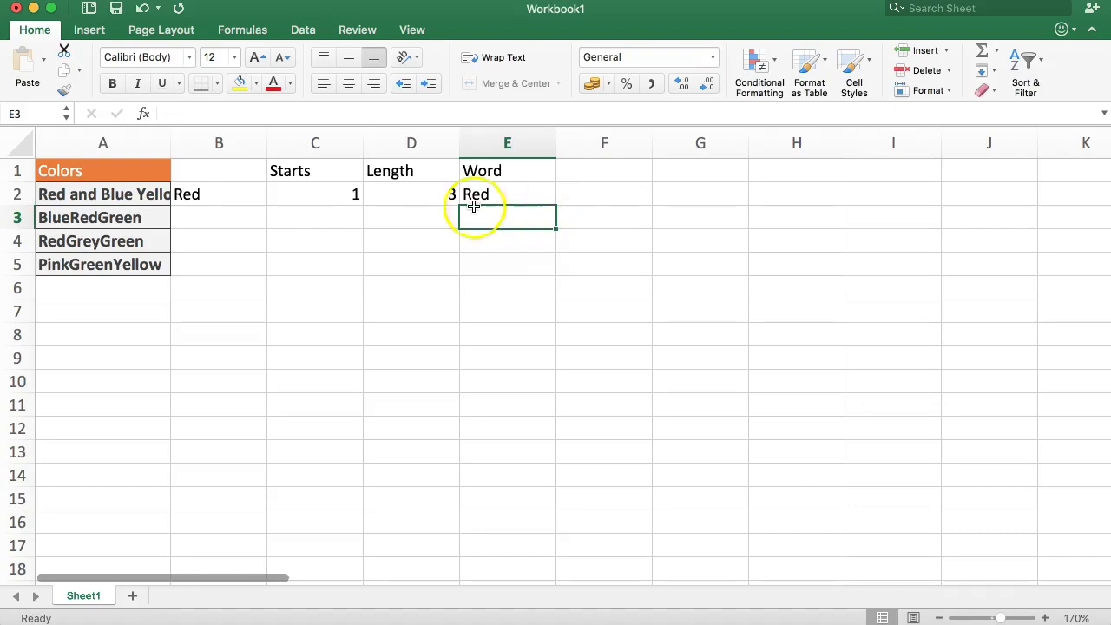
{"action": "left_click", "coordinate": [206, 216]}
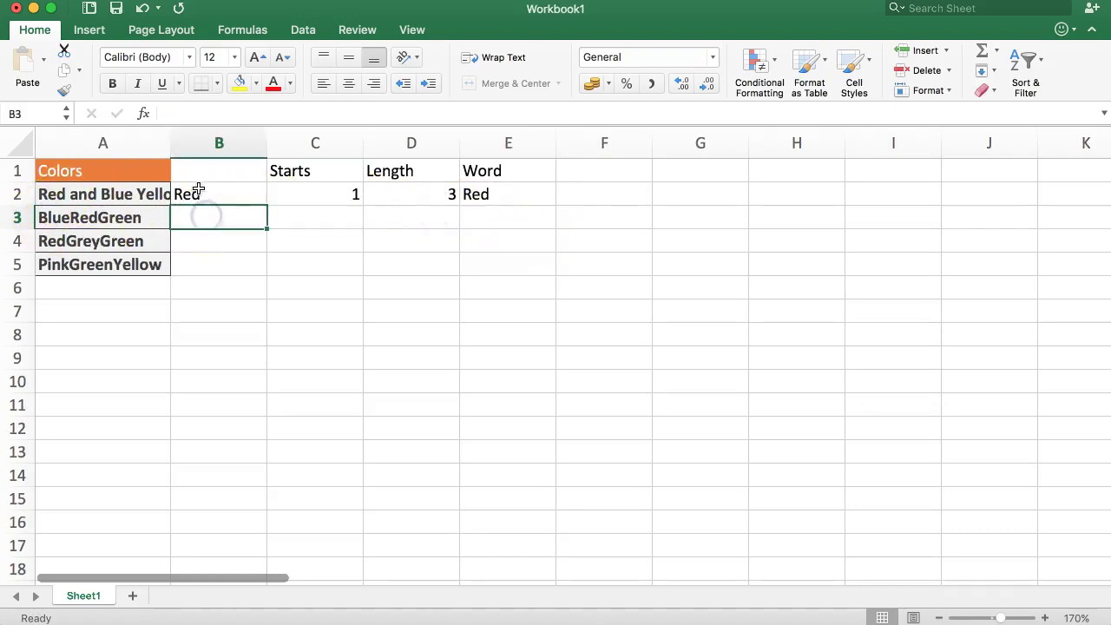
{"action": "left_click", "coordinate": [200, 193]}
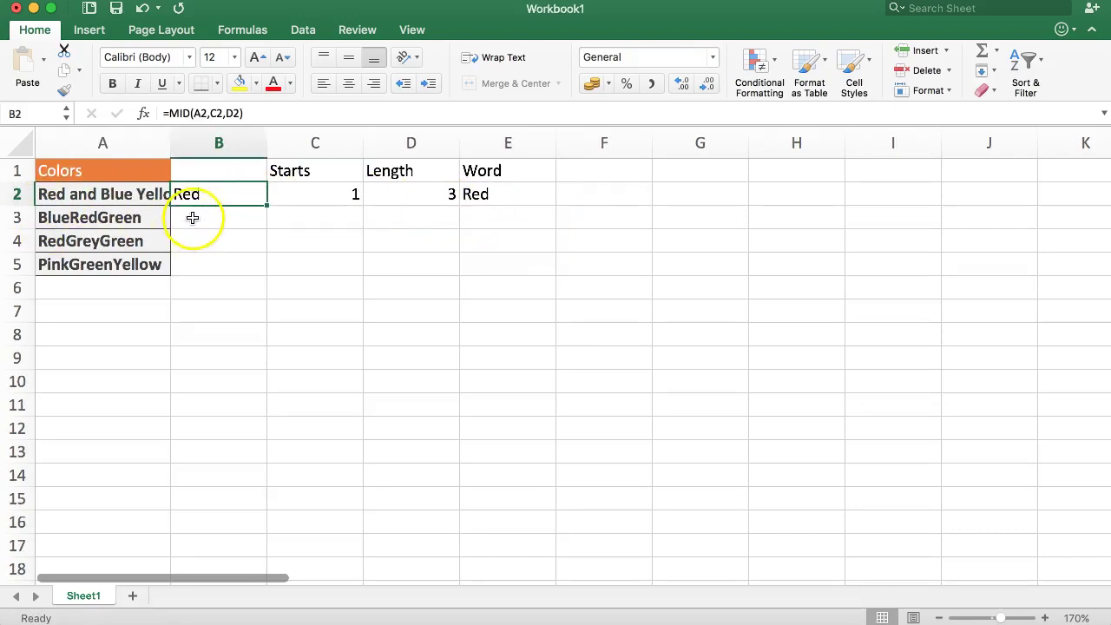
{"action": "left_click", "coordinate": [192, 217]}
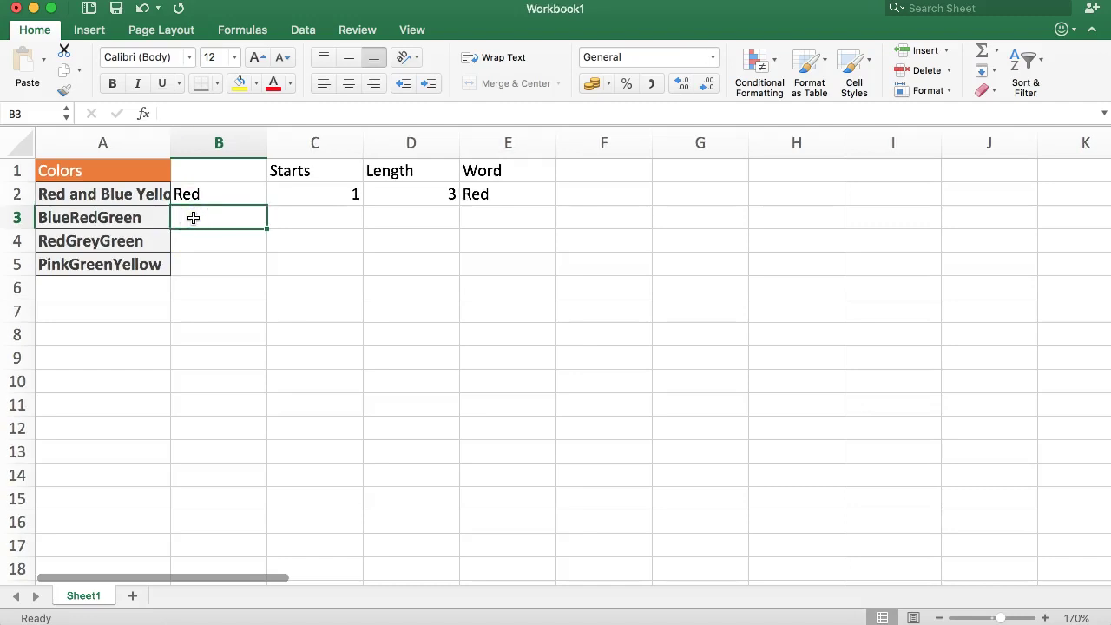
Step: Enter Red as the word in E3
{"action": "key", "text": "Left"}
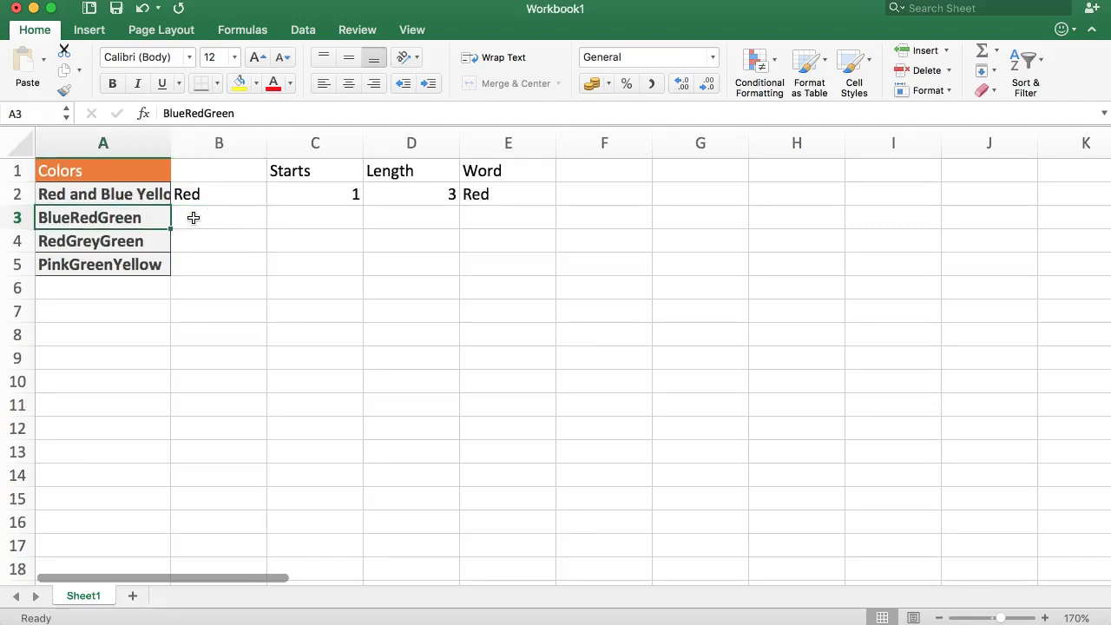
{"action": "key", "text": "Right"}
{"action": "key", "text": "Right"}
{"action": "key", "text": "Right"}
{"action": "key", "text": "Right"}
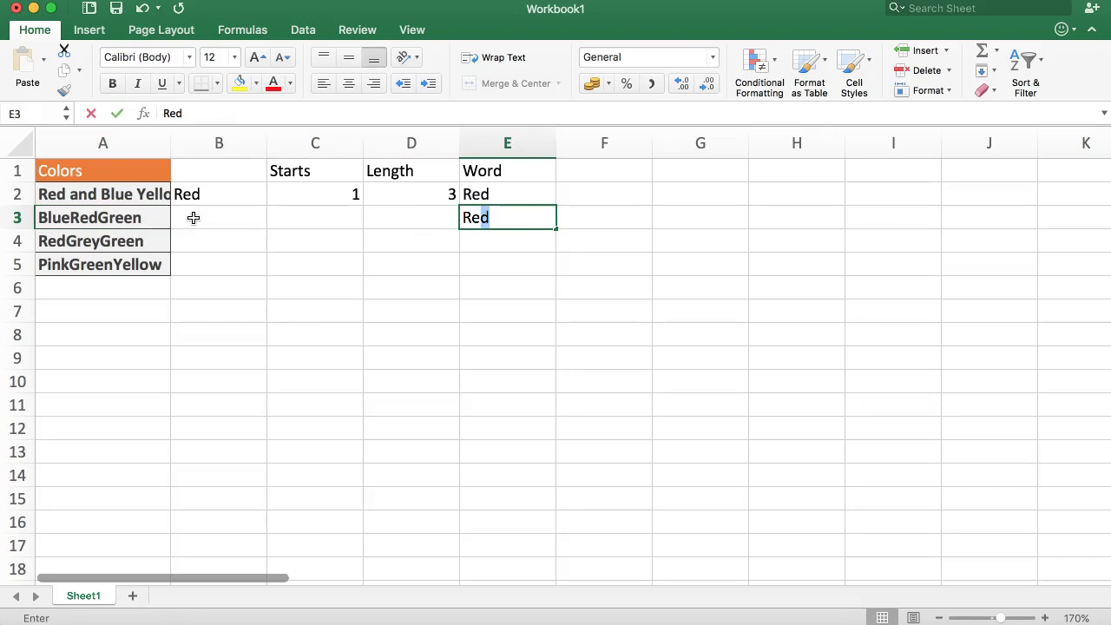
{"action": "key", "text": "Left"}
{"action": "key", "text": "Left"}
{"action": "key", "text": "Left"}
{"action": "key", "text": "Right"}
{"action": "key", "text": "Right"}
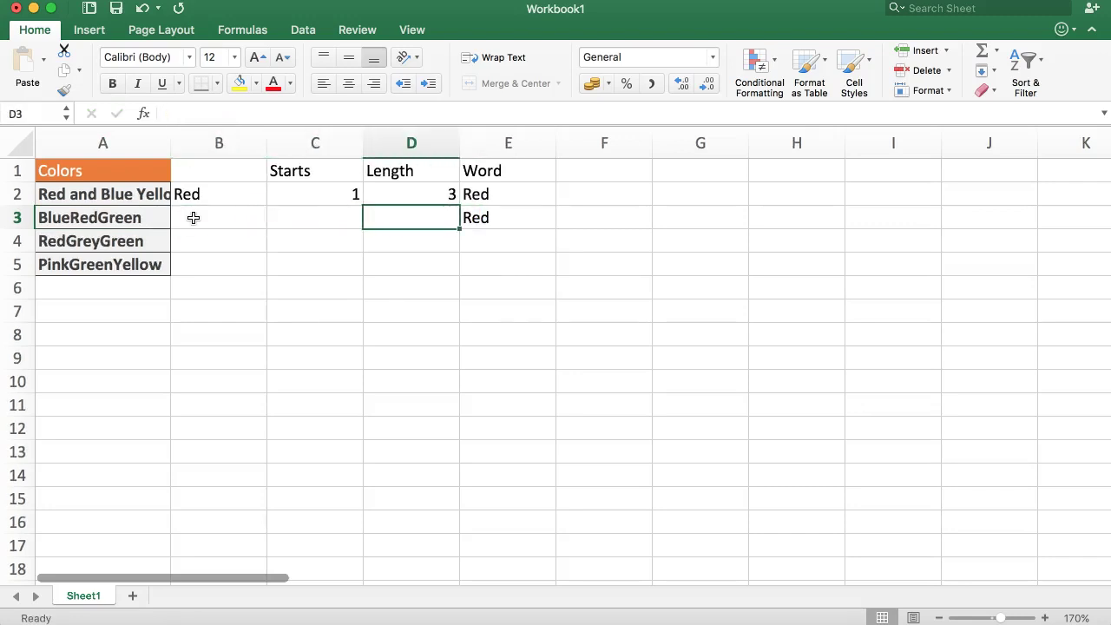
{"action": "left_click", "coordinate": [346, 219]}
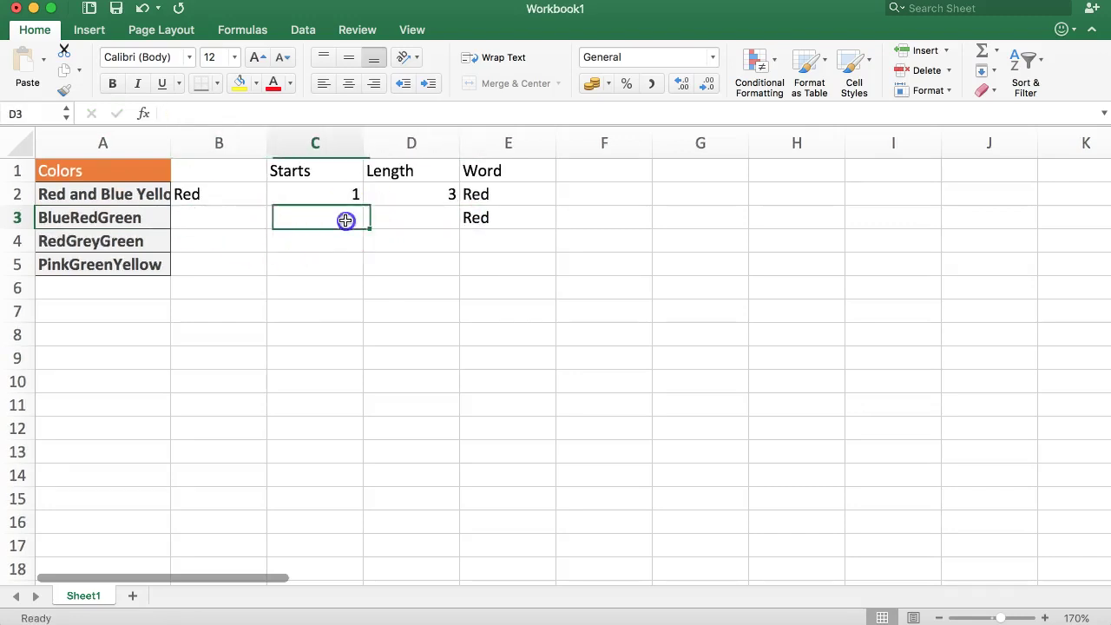
{"action": "left_click", "coordinate": [207, 205]}
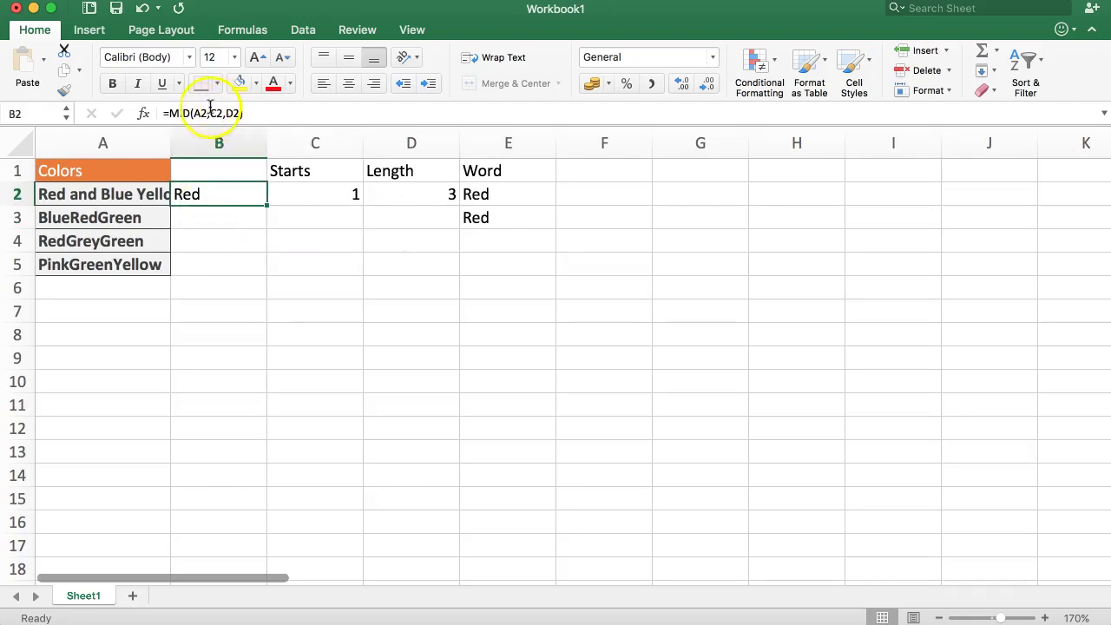
Step: Enter =MID(A3,5,3) in B3
{"action": "left_click", "coordinate": [219, 215]}
{"action": "type", "text": "="}
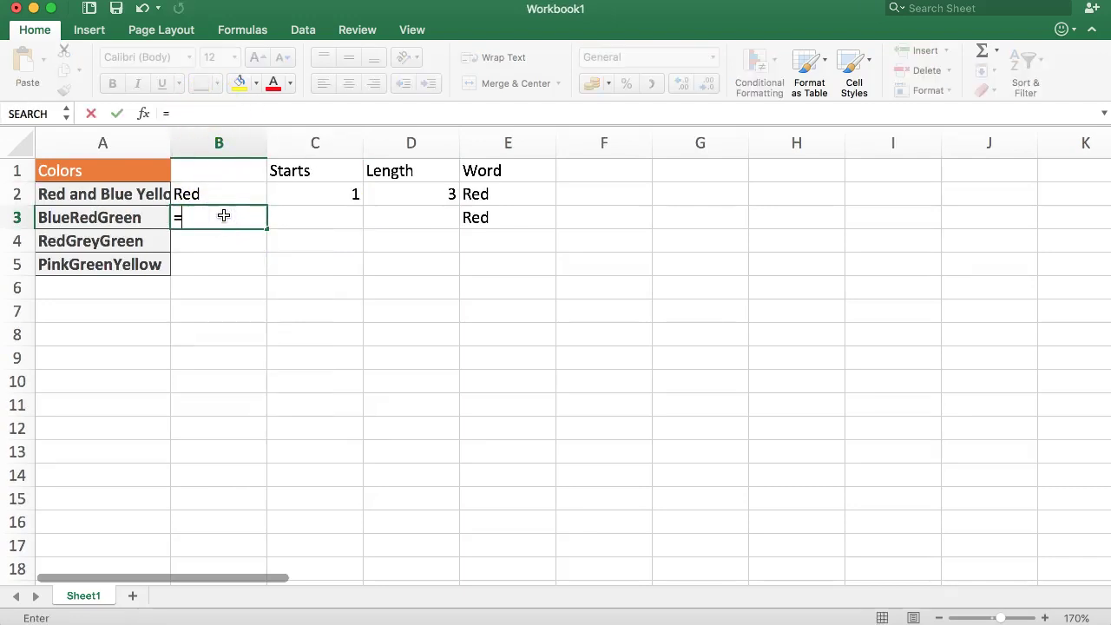
{"action": "type", "text": "MID("}
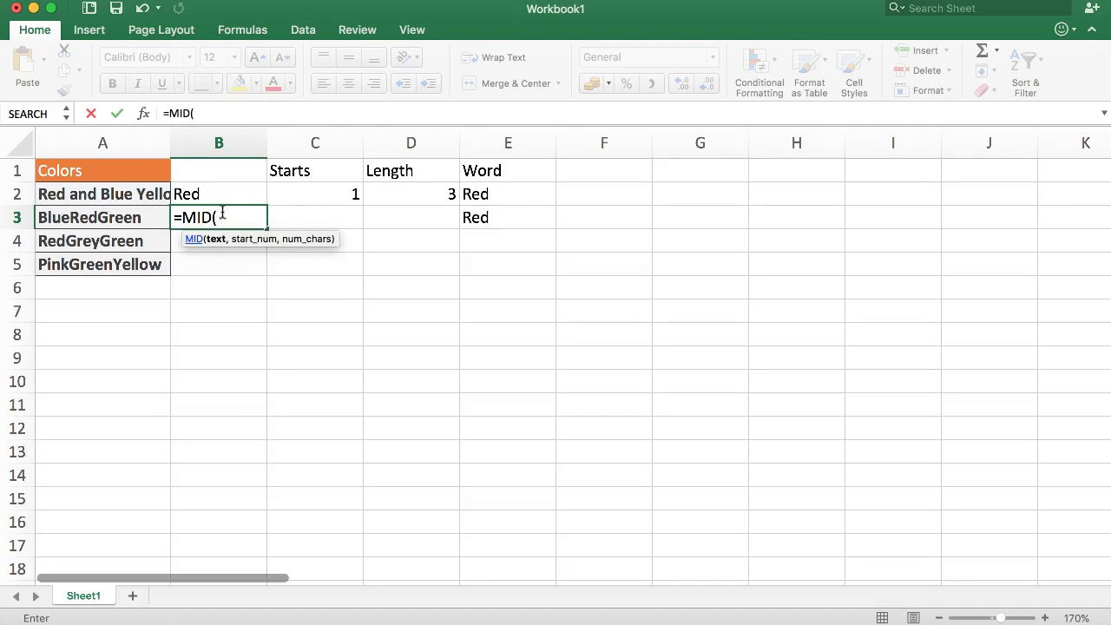
{"action": "left_click", "coordinate": [156, 218]}
{"action": "type", "text": ","}
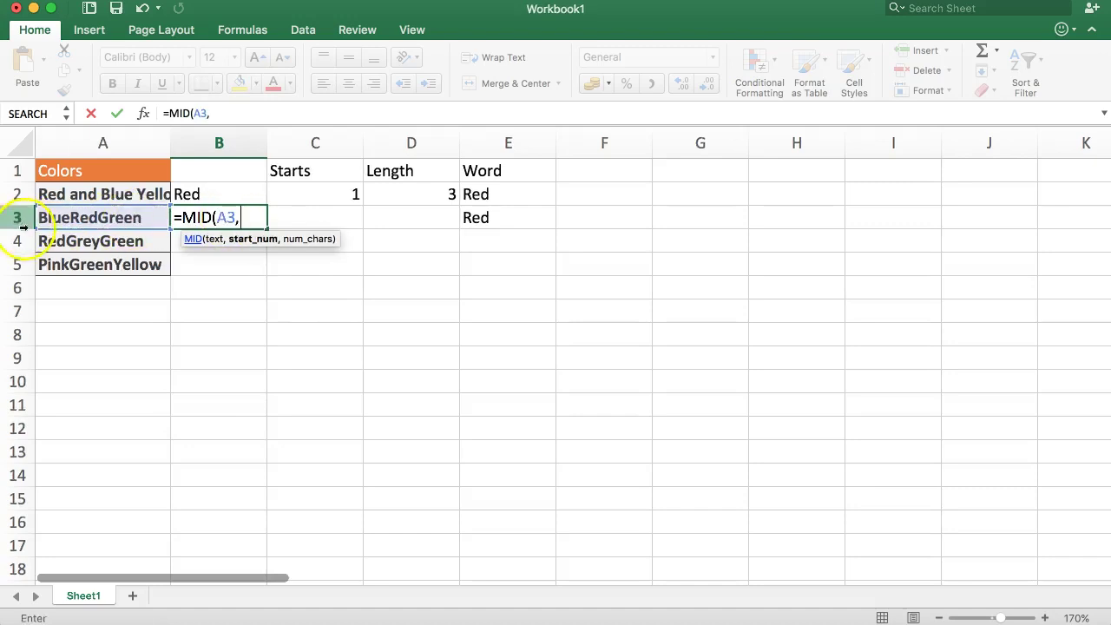
{"action": "type", "text": "5,3"}
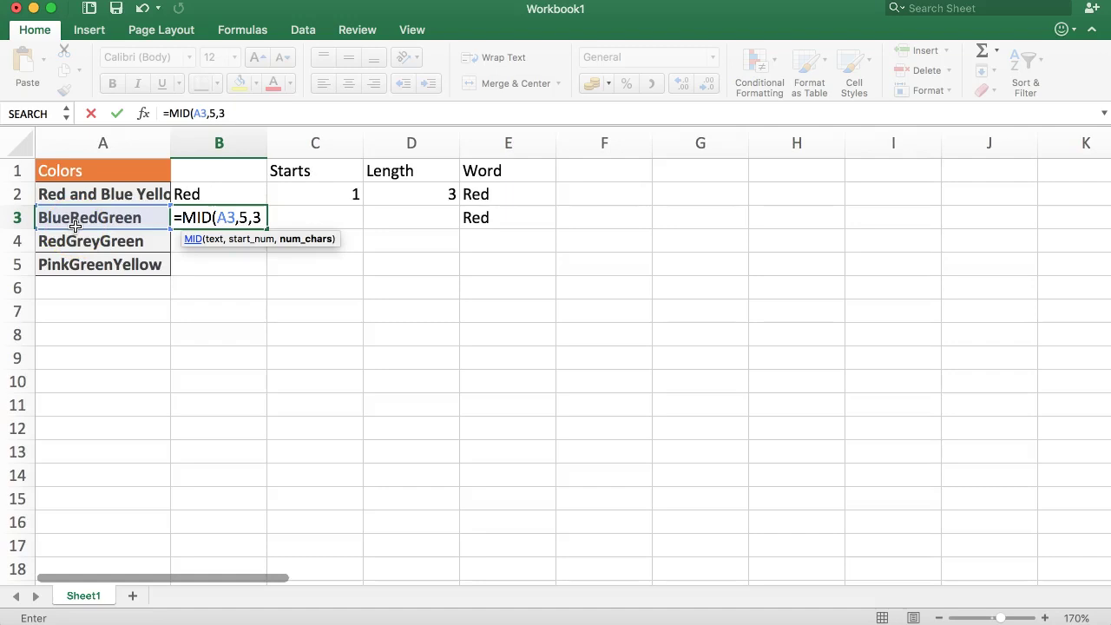
{"action": "key", "text": "Return"}
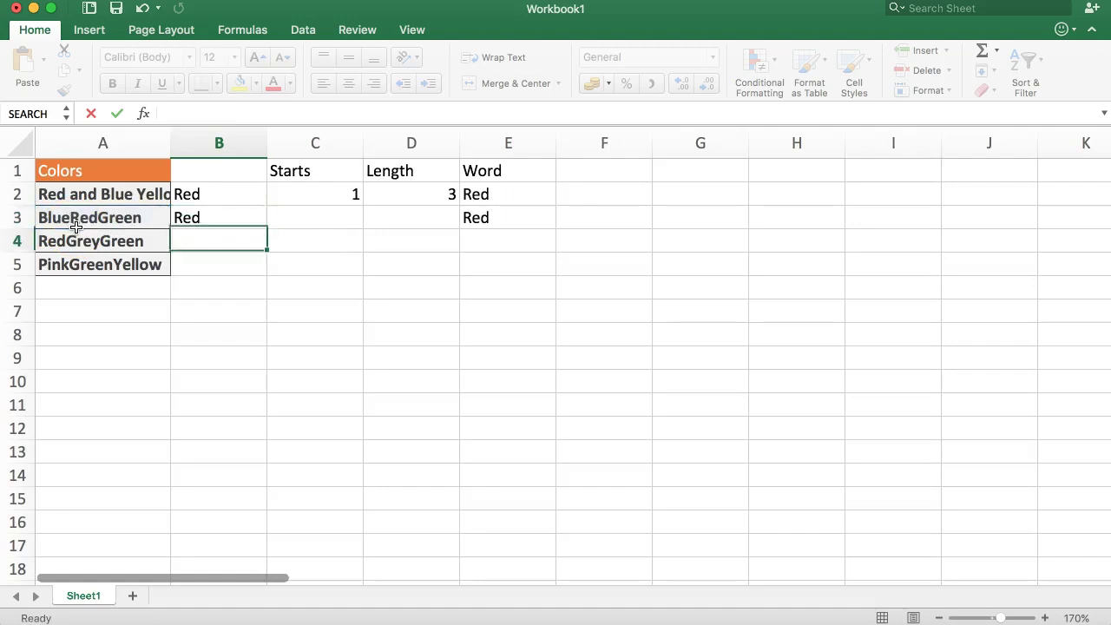
Step: Change A3 to 'Blue & RedGreen' so B3 now returns &
{"action": "left_click", "coordinate": [108, 218]}
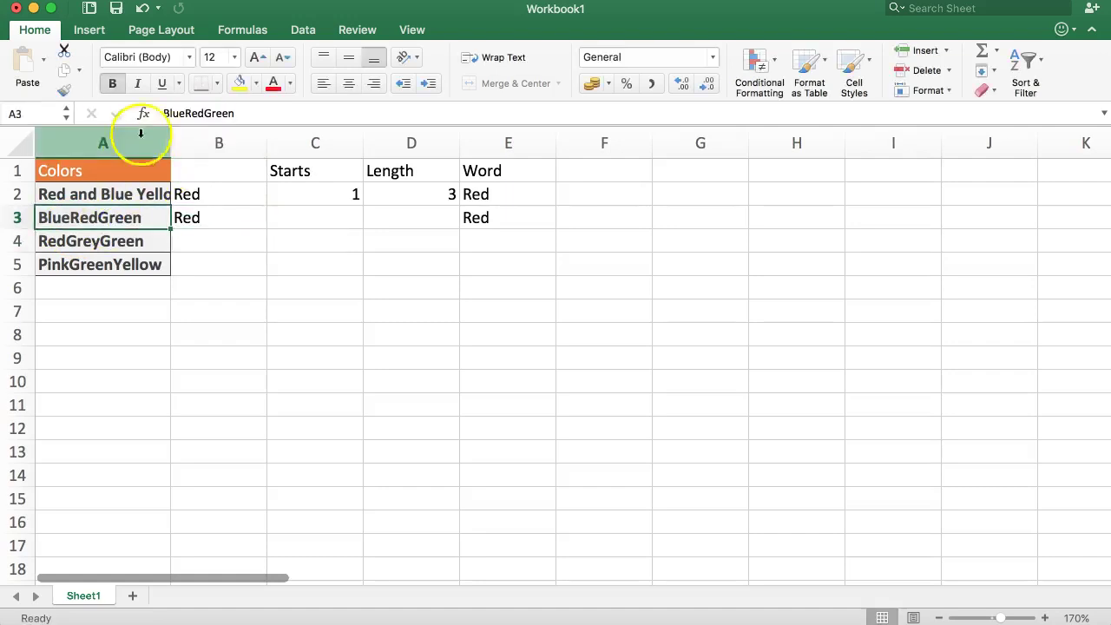
{"action": "left_click", "coordinate": [185, 113]}
{"action": "type", "text": "&"}
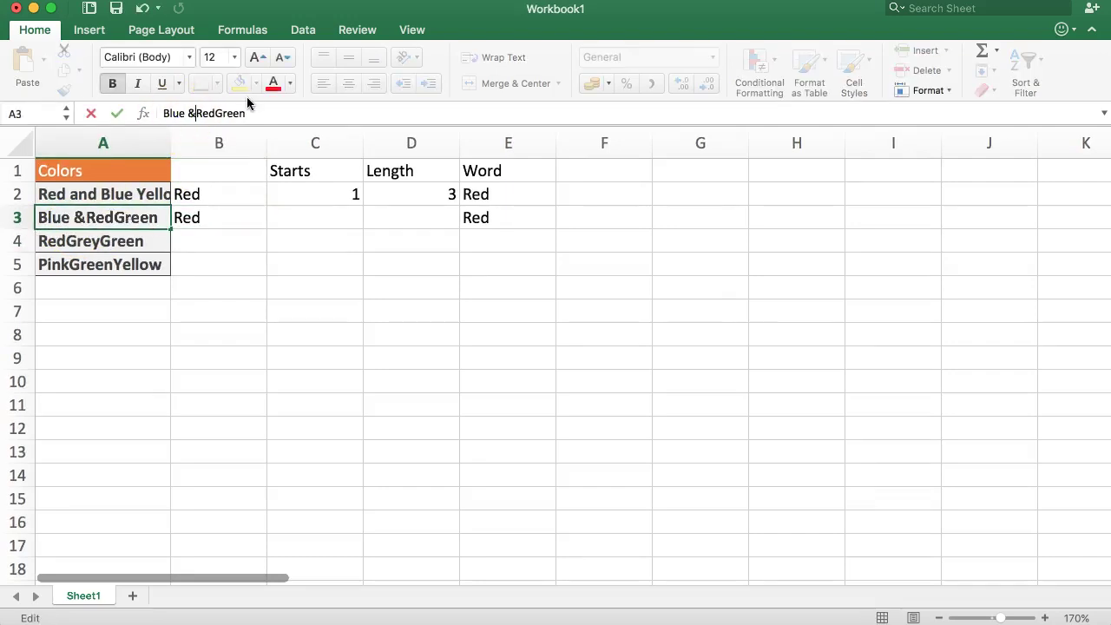
{"action": "key", "text": "Return"}
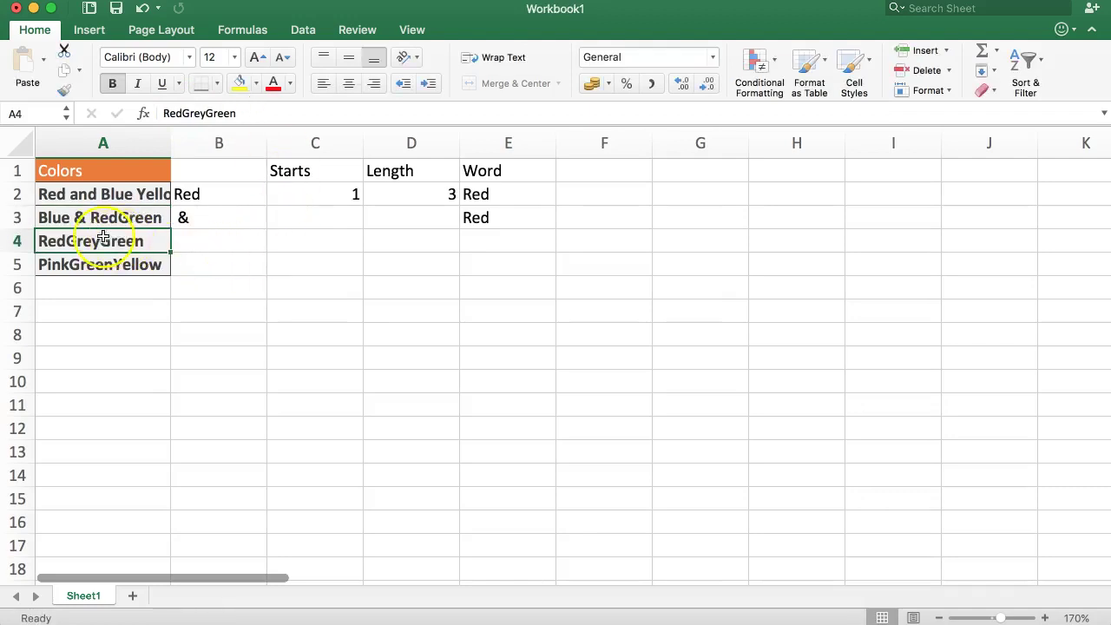
{"action": "left_click", "coordinate": [213, 218]}
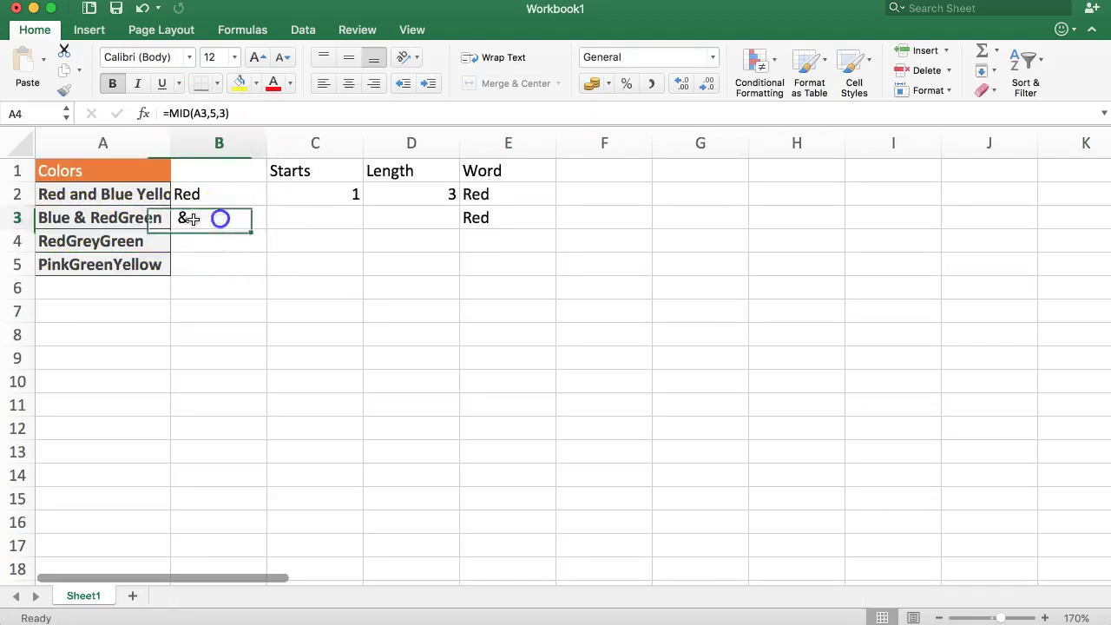
{"action": "left_click", "coordinate": [396, 218]}
{"action": "left_click", "coordinate": [184, 218]}
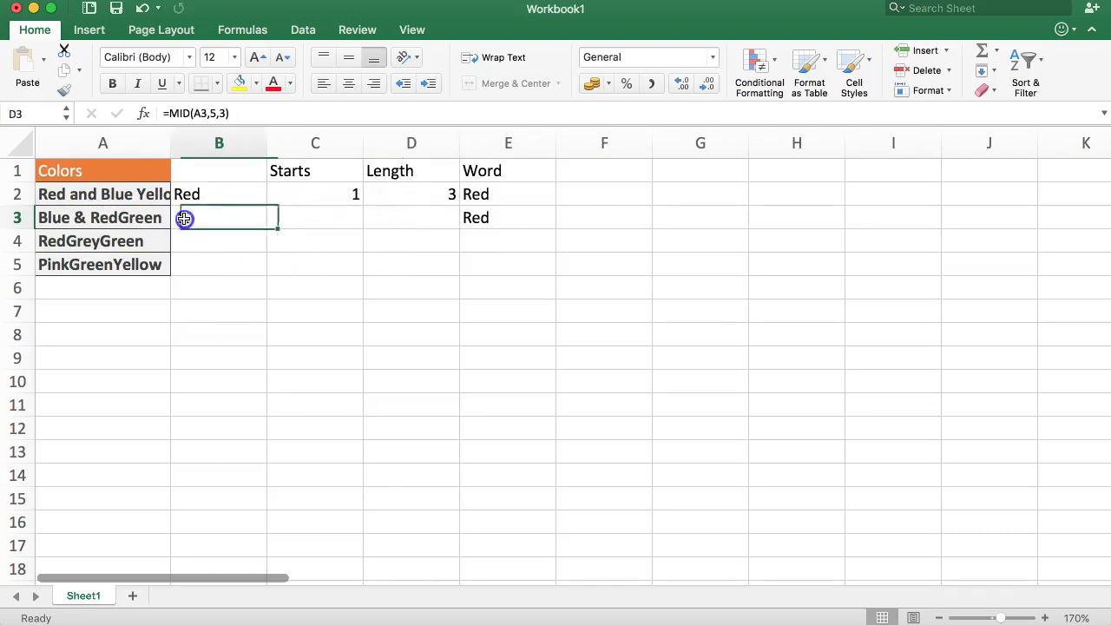
{"action": "left_click", "coordinate": [395, 213]}
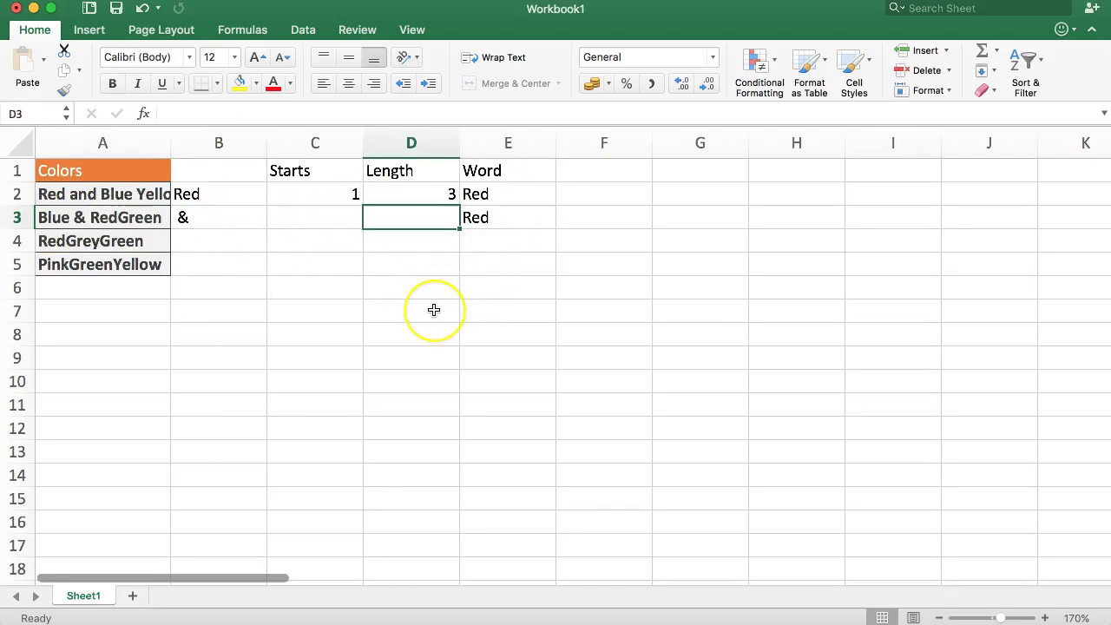
Step: Enter =LEN(E3) in D3 to compute the word's length
{"action": "type", "text": "="}
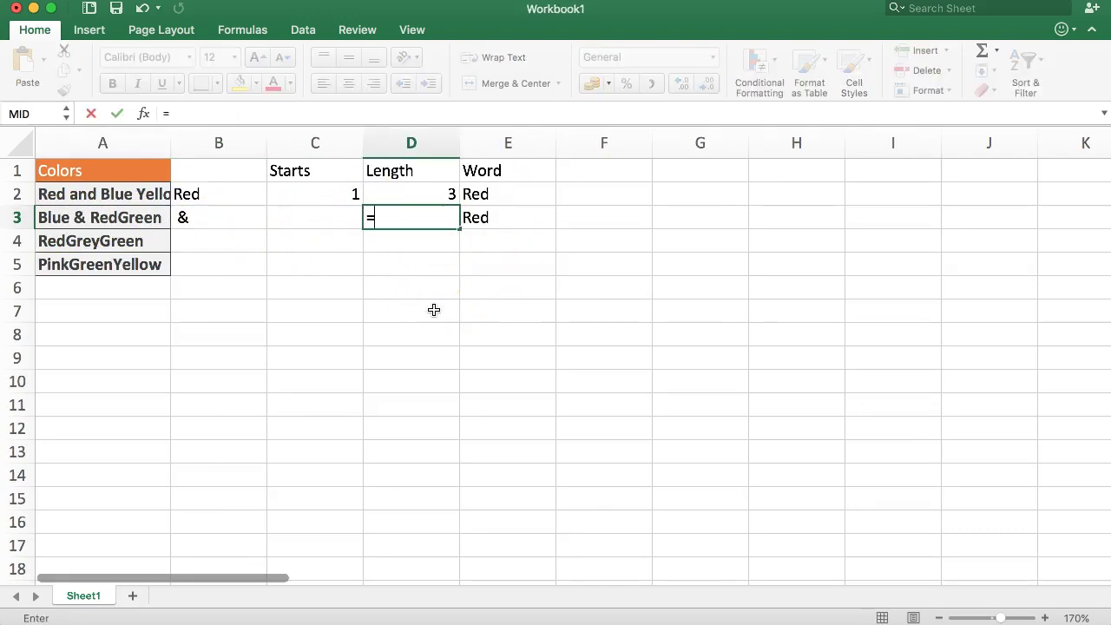
{"action": "type", "text": "LEN"}
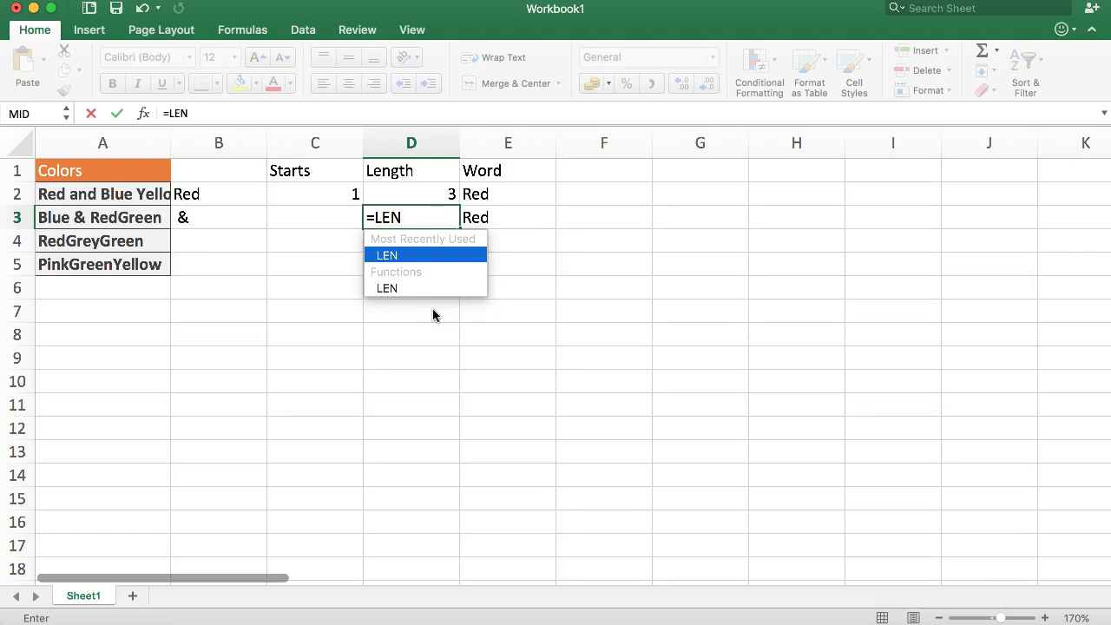
{"action": "type", "text": "("}
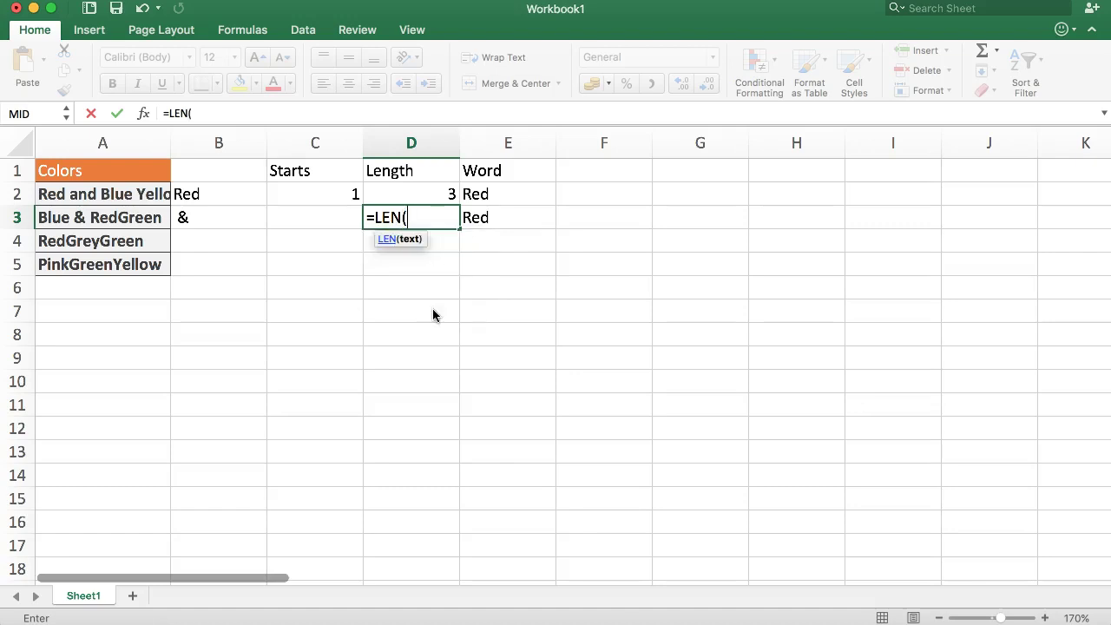
{"action": "left_click", "coordinate": [490, 218]}
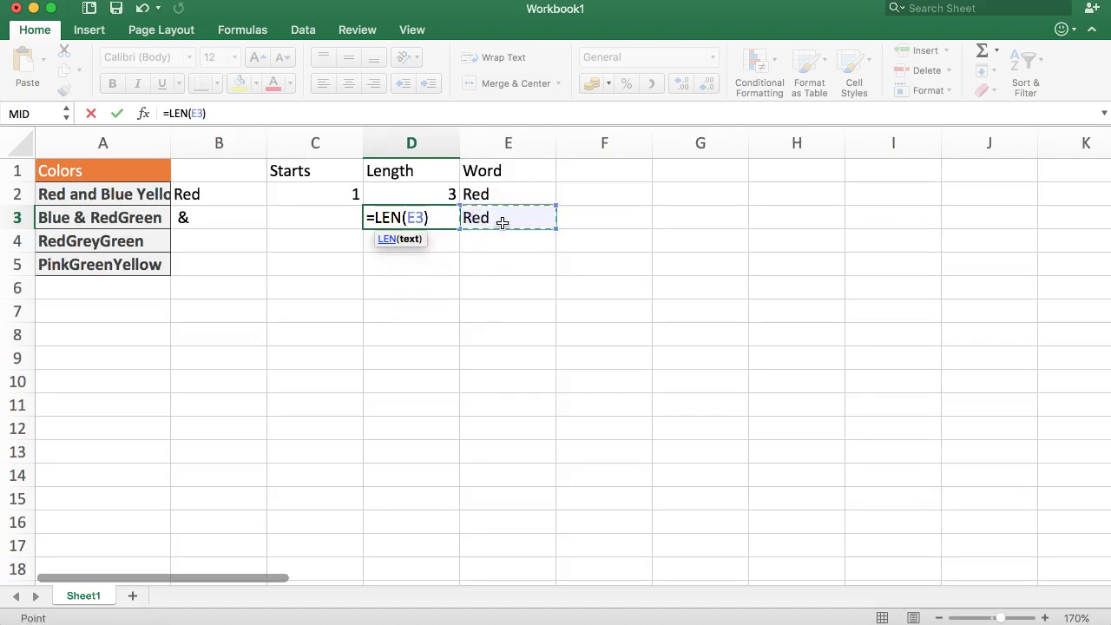
{"action": "key", "text": "Return"}
{"action": "left_click", "coordinate": [432, 216]}
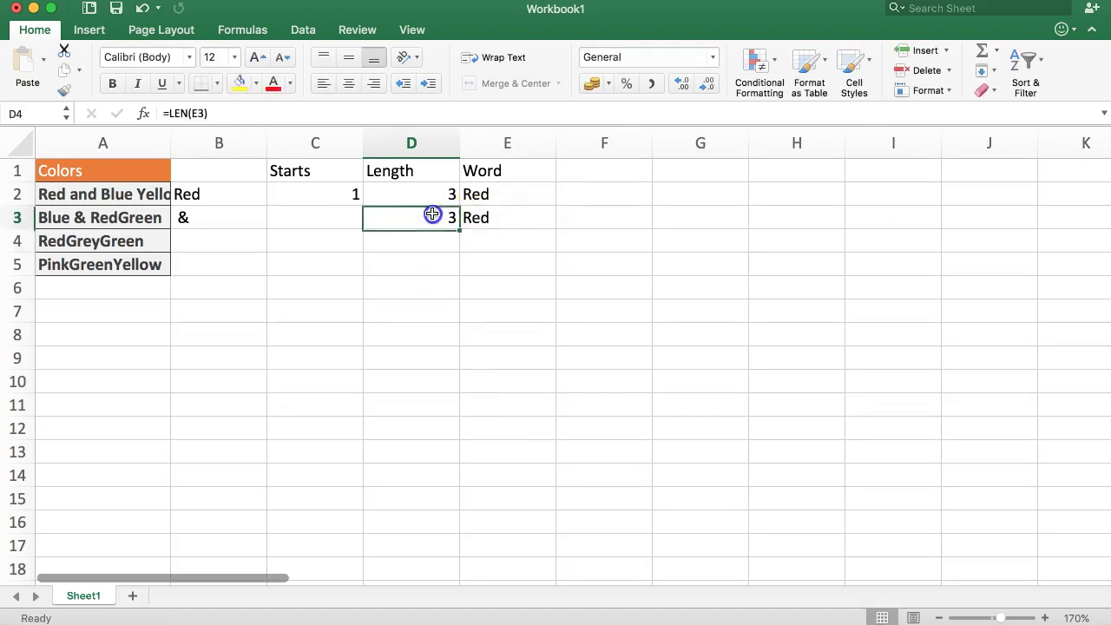
Step: Change E3 to Blue so D3 recalculates to 4
{"action": "left_click", "coordinate": [504, 218]}
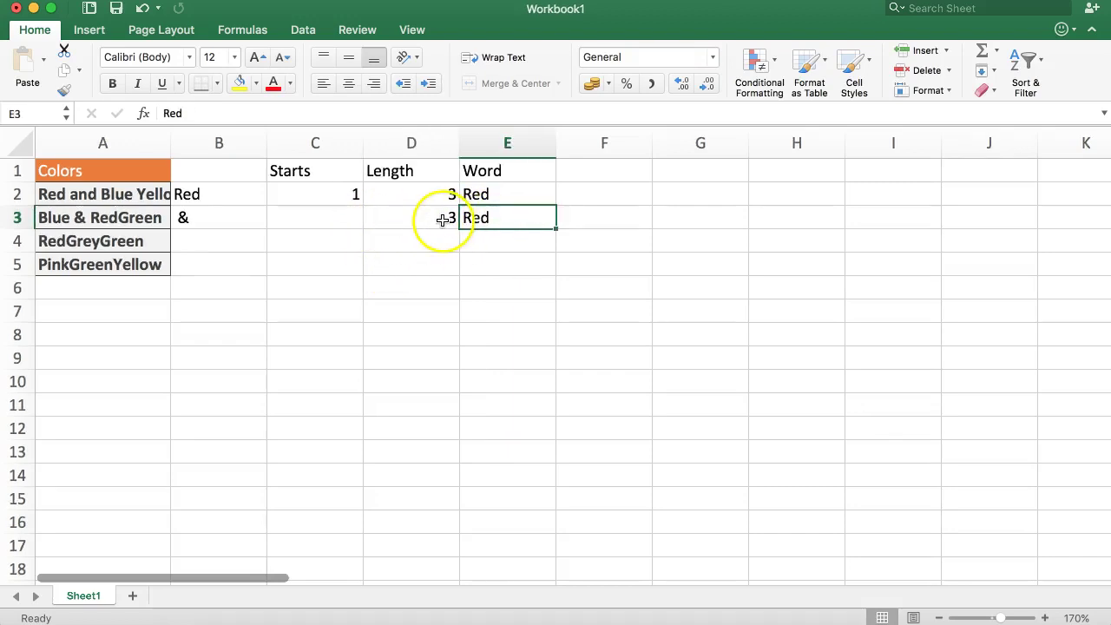
{"action": "type", "text": "B"}
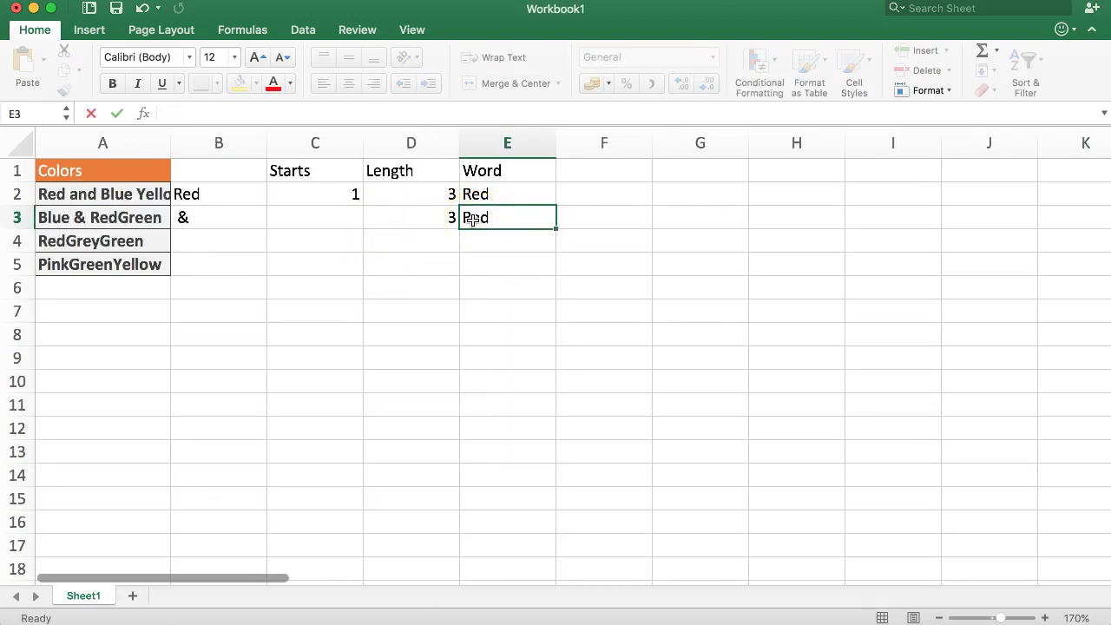
{"action": "type", "text": "lue"}
{"action": "key", "text": "Return"}
{"action": "left_click", "coordinate": [414, 218]}
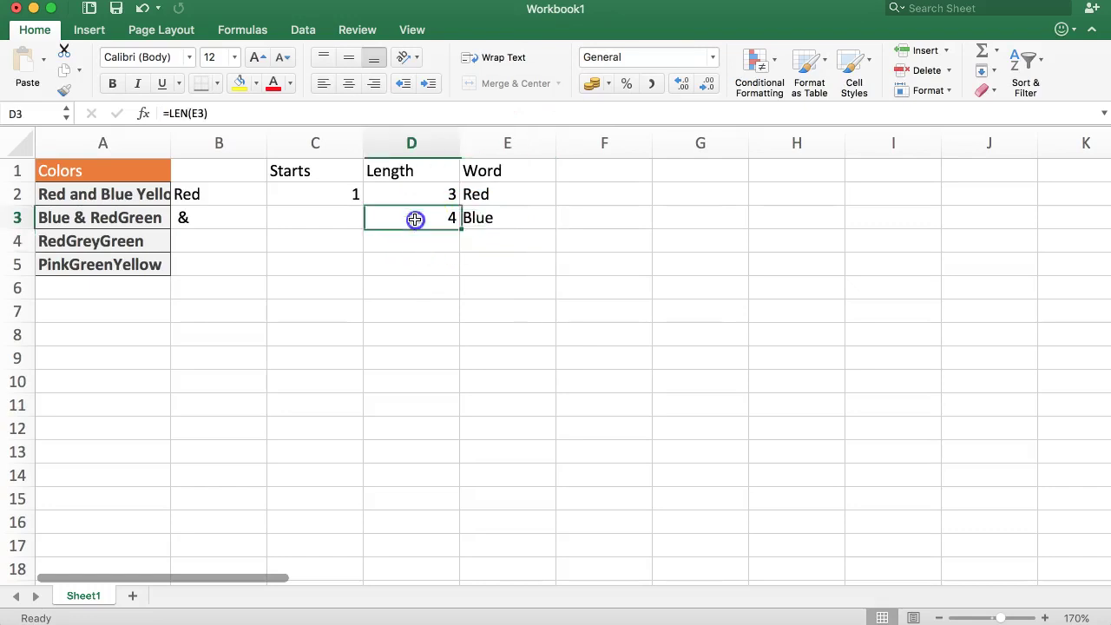
{"action": "left_click", "coordinate": [332, 219]}
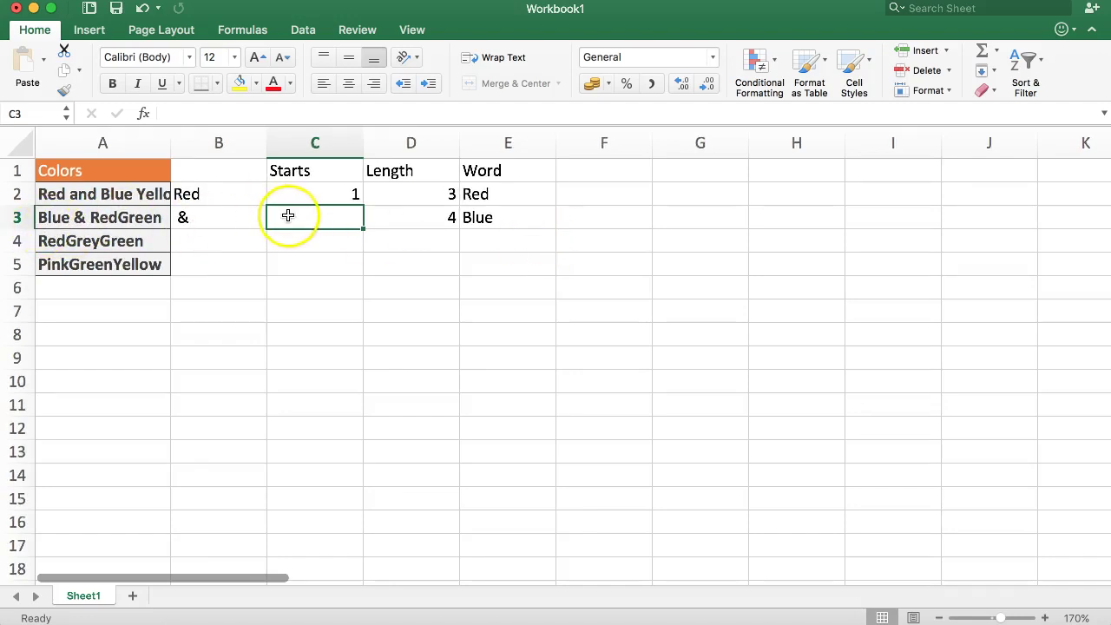
Step: Enter =SEARCH(E3,A3) in C3 to find where the word starts in A3
{"action": "type", "text": "=SEARC"}
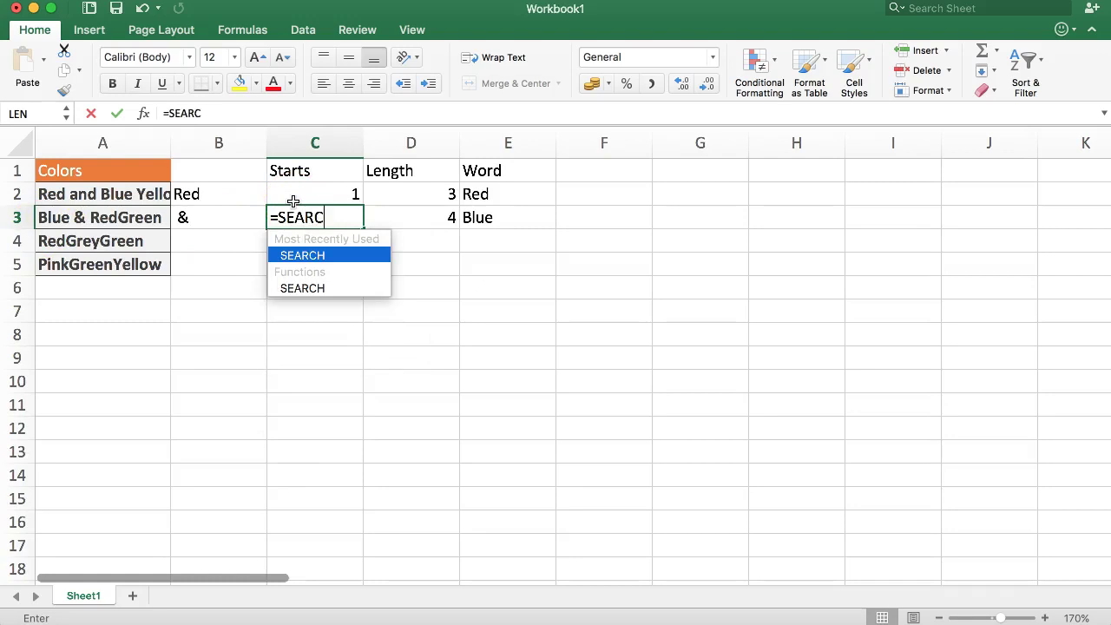
{"action": "type", "text": "H("}
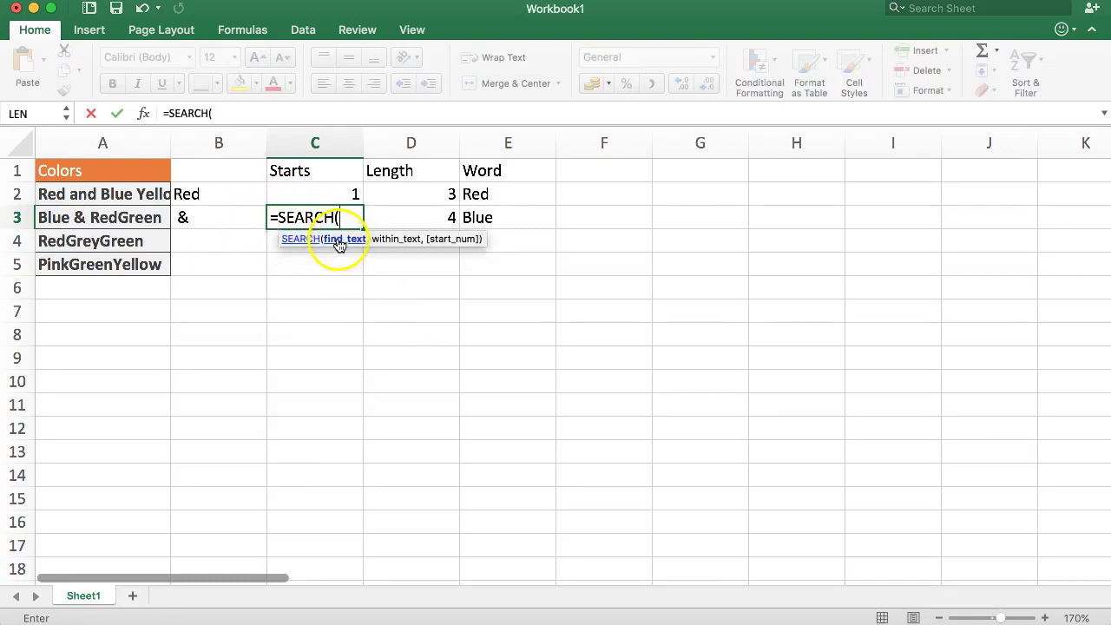
{"action": "left_click", "coordinate": [487, 217]}
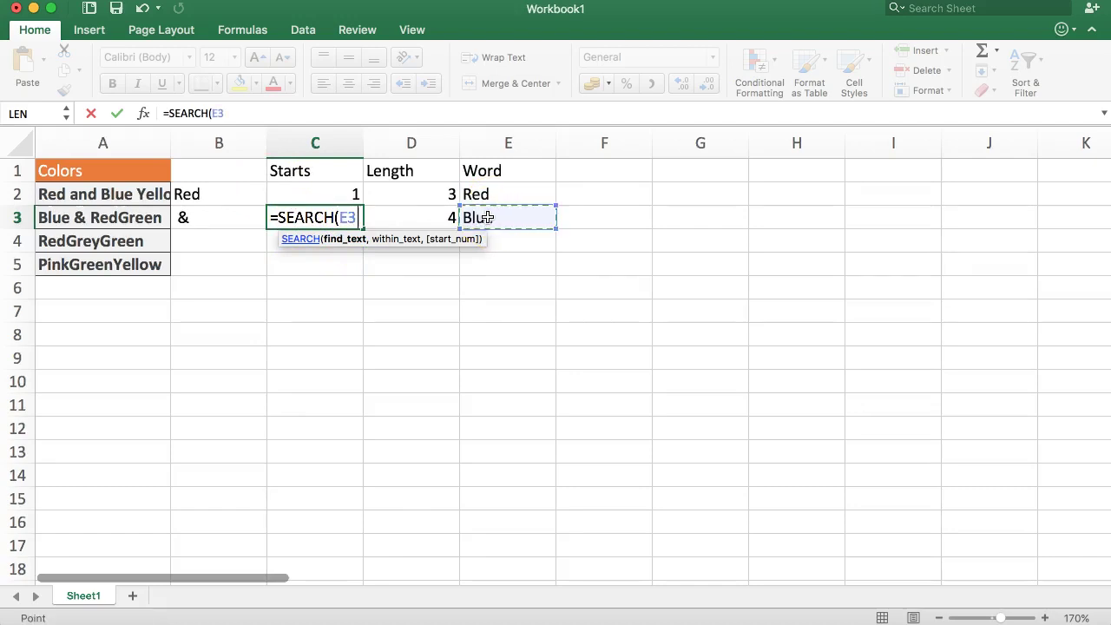
{"action": "left_click", "coordinate": [489, 198]}
{"action": "type", "text": ","}
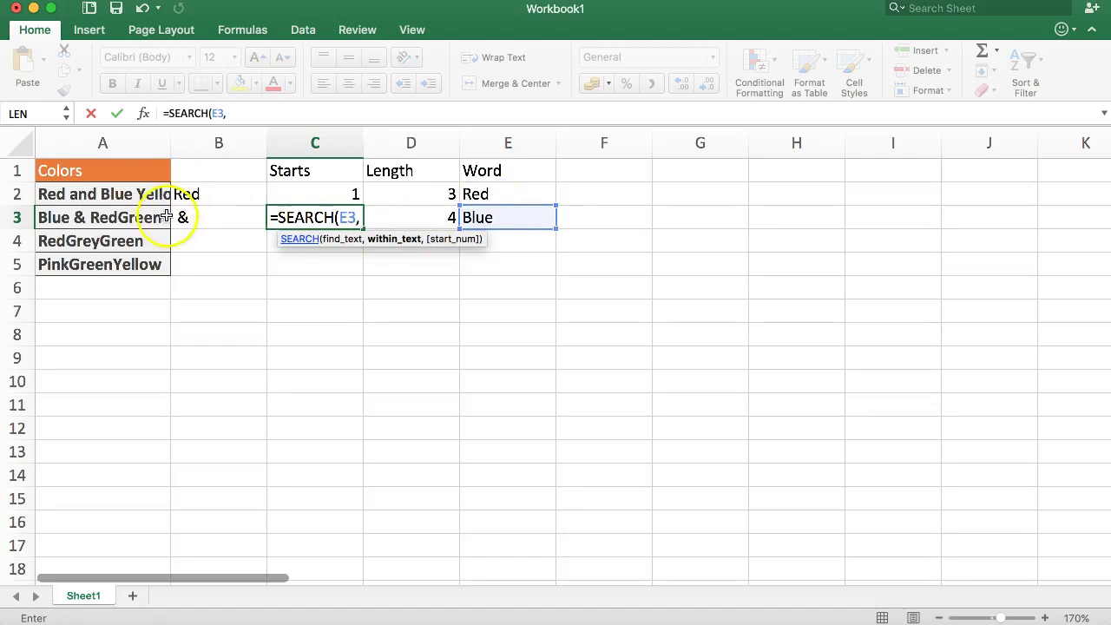
{"action": "left_click", "coordinate": [86, 217]}
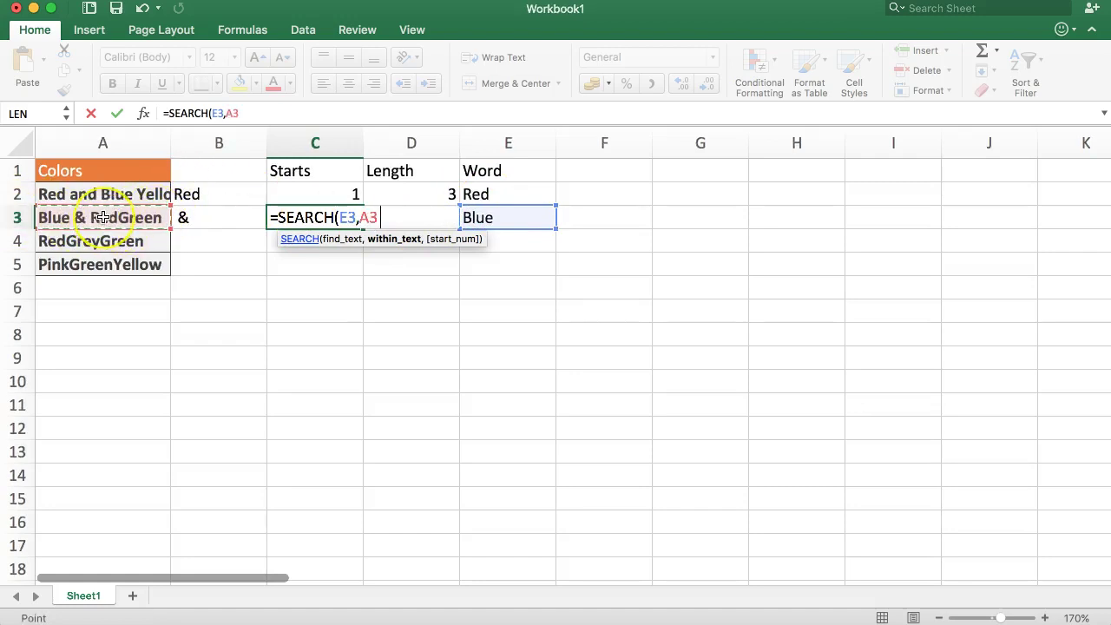
{"action": "key", "text": "Return"}
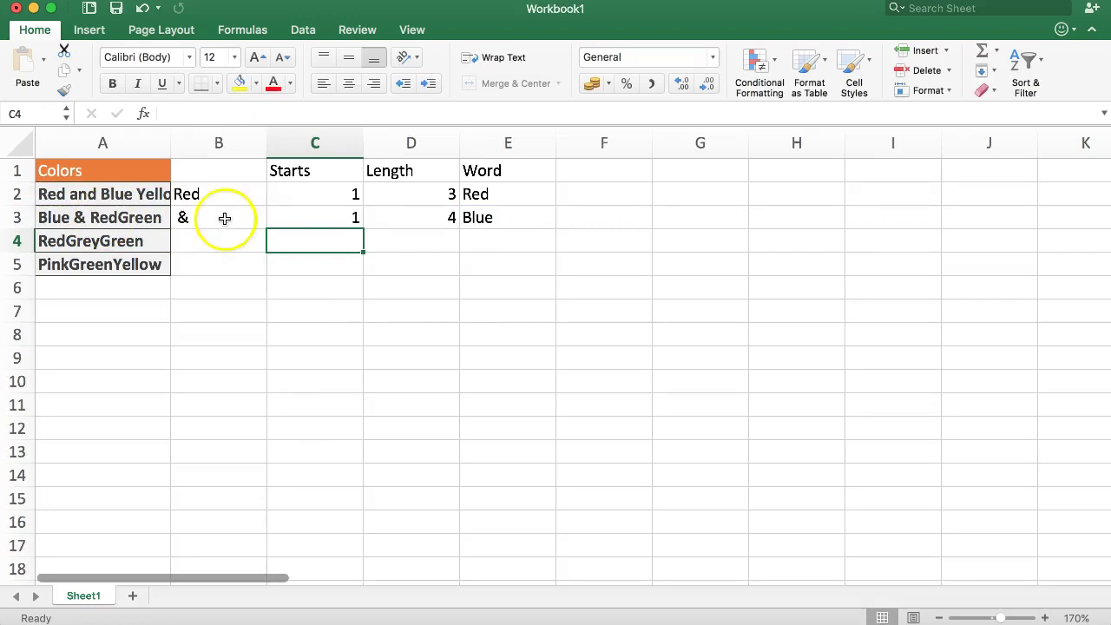
{"action": "left_click", "coordinate": [301, 216]}
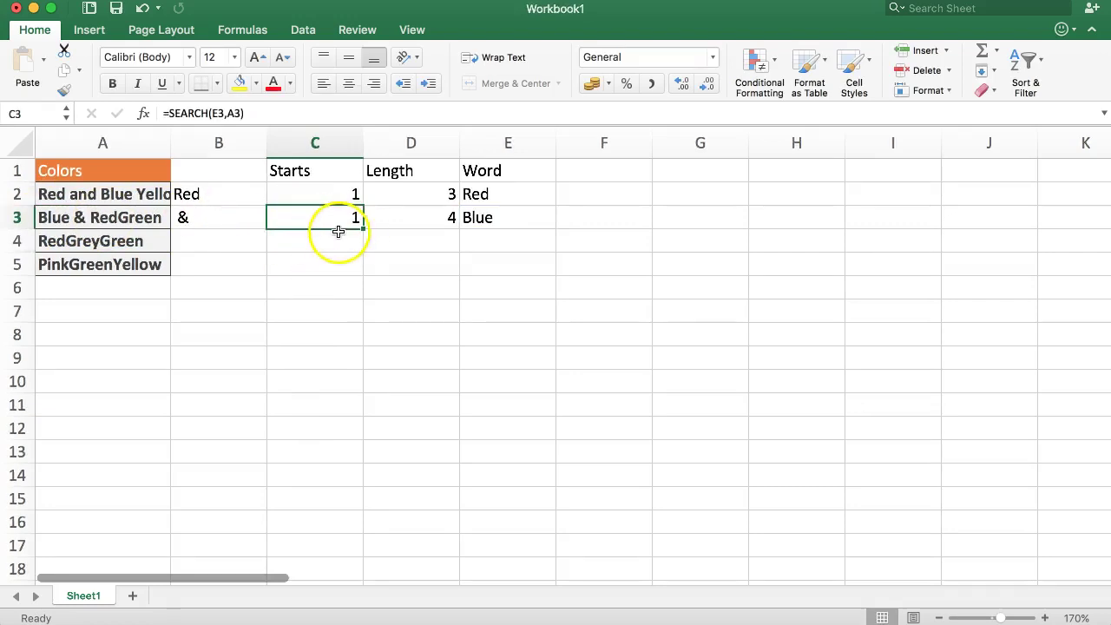
{"action": "left_click", "coordinate": [43, 217]}
Step: Change E3 to Red so C3 shows start position 8
{"action": "left_click", "coordinate": [473, 218]}
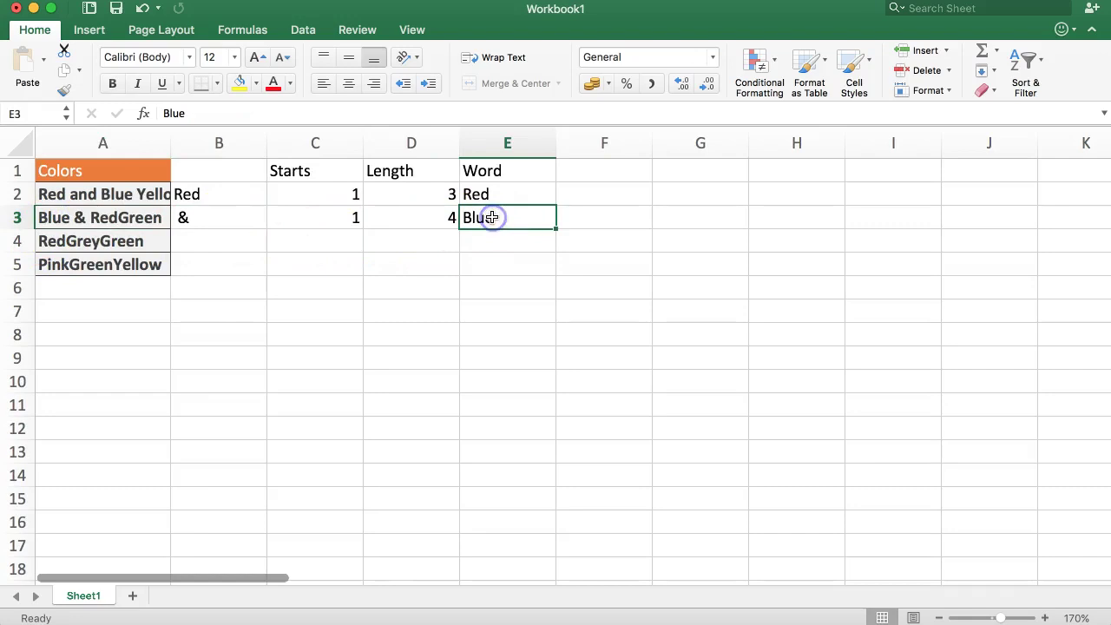
{"action": "type", "text": "RE"}
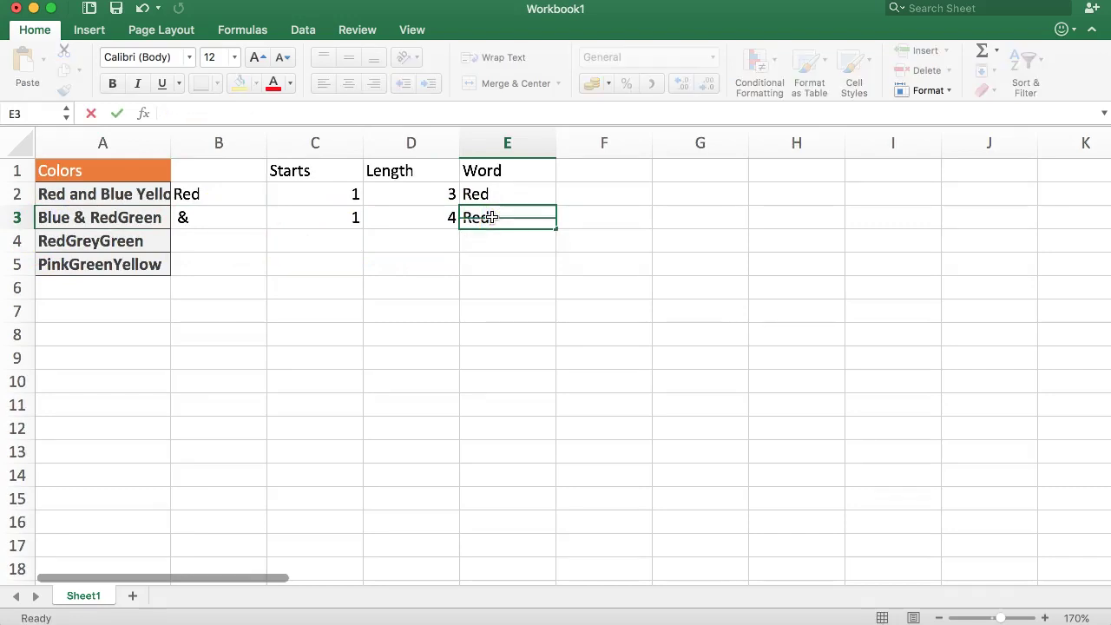
{"action": "key", "text": "Return"}
{"action": "left_click", "coordinate": [305, 220]}
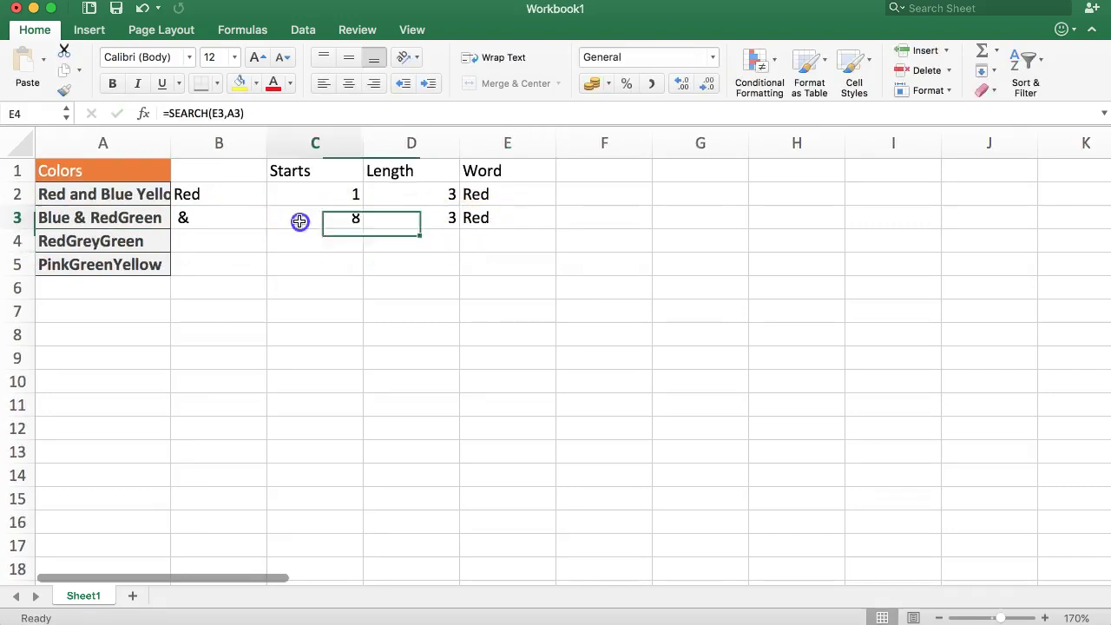
{"action": "left_click", "coordinate": [99, 222]}
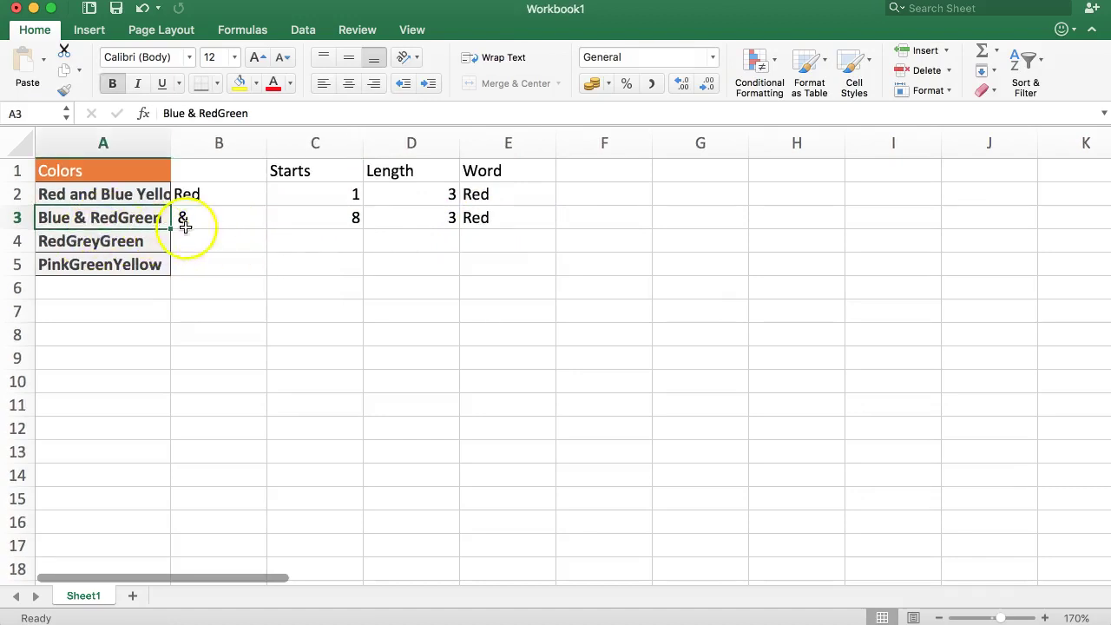
Step: Rework B3 to =MID(A3,C3,D3), using C3 as start and D3 as length, and close the Formula Builder
{"action": "left_click", "coordinate": [215, 221]}
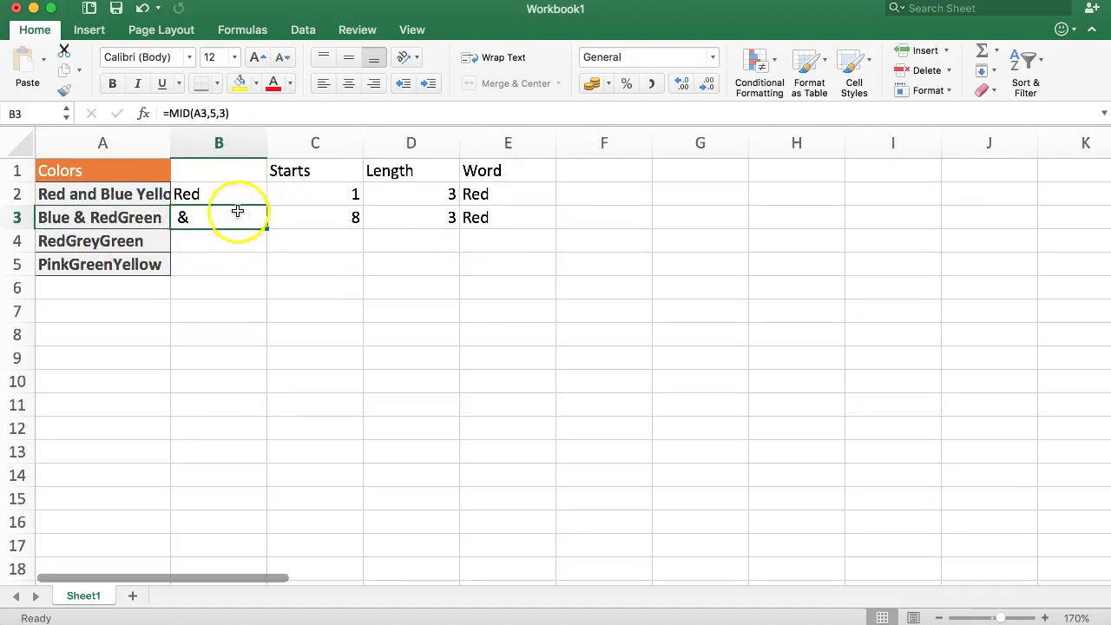
{"action": "left_click", "coordinate": [230, 113]}
{"action": "left_click", "coordinate": [221, 114]}
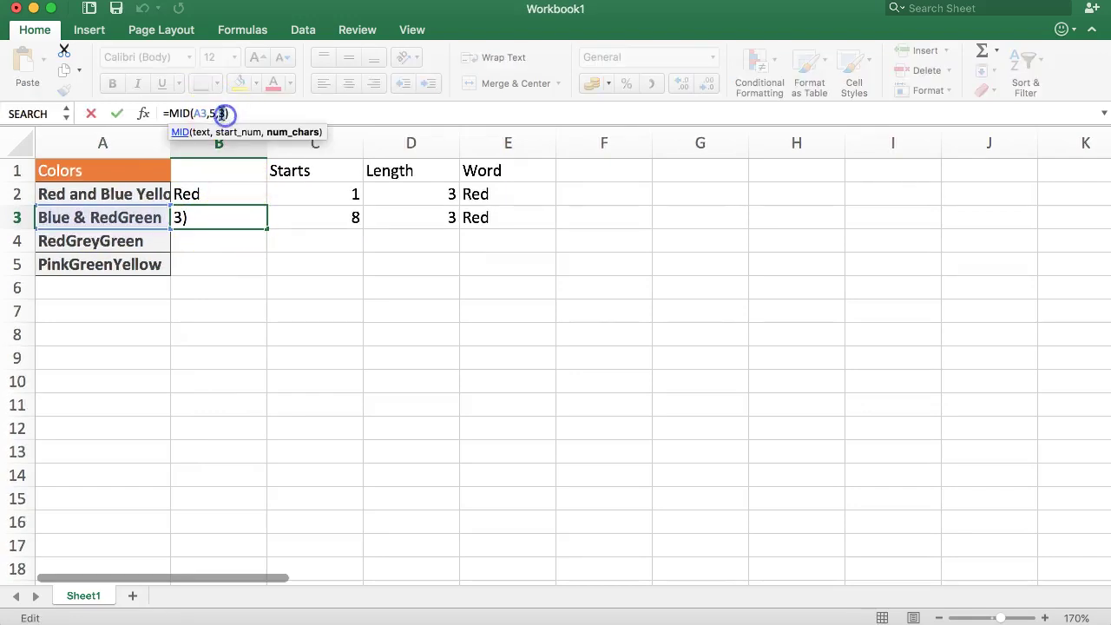
{"action": "left_click", "coordinate": [144, 113]}
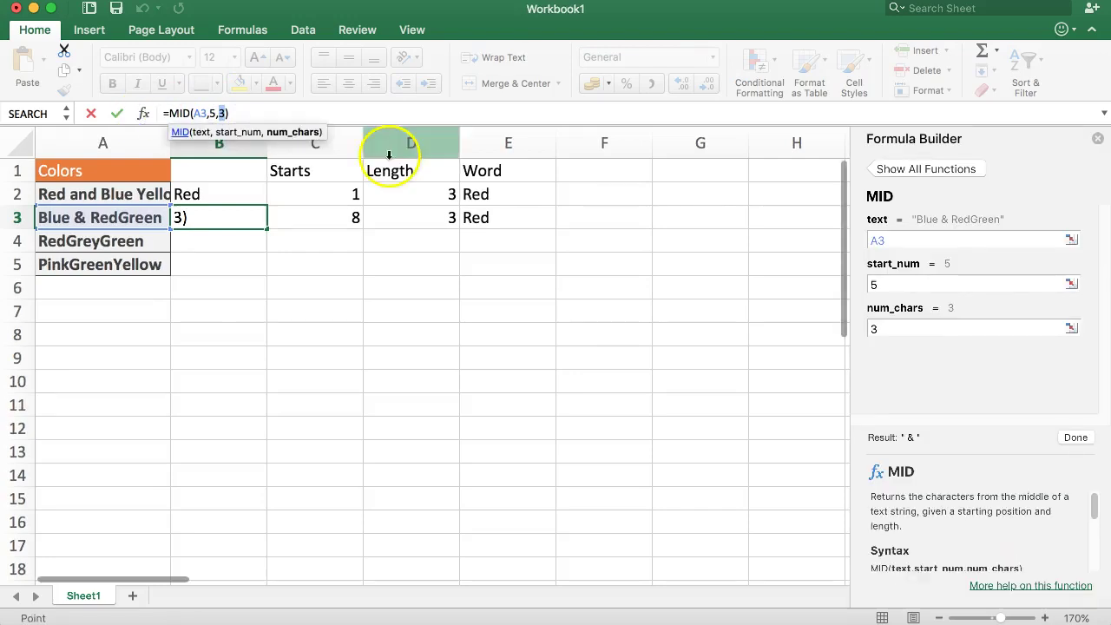
{"action": "left_click", "coordinate": [922, 284]}
{"action": "left_click", "coordinate": [908, 283]}
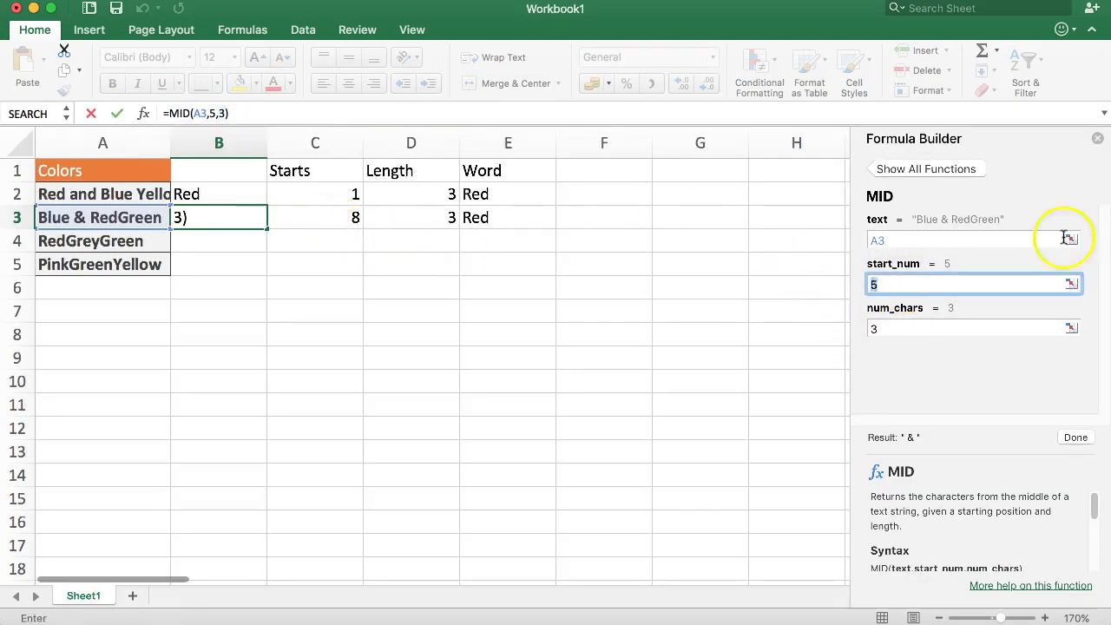
{"action": "left_click", "coordinate": [330, 216]}
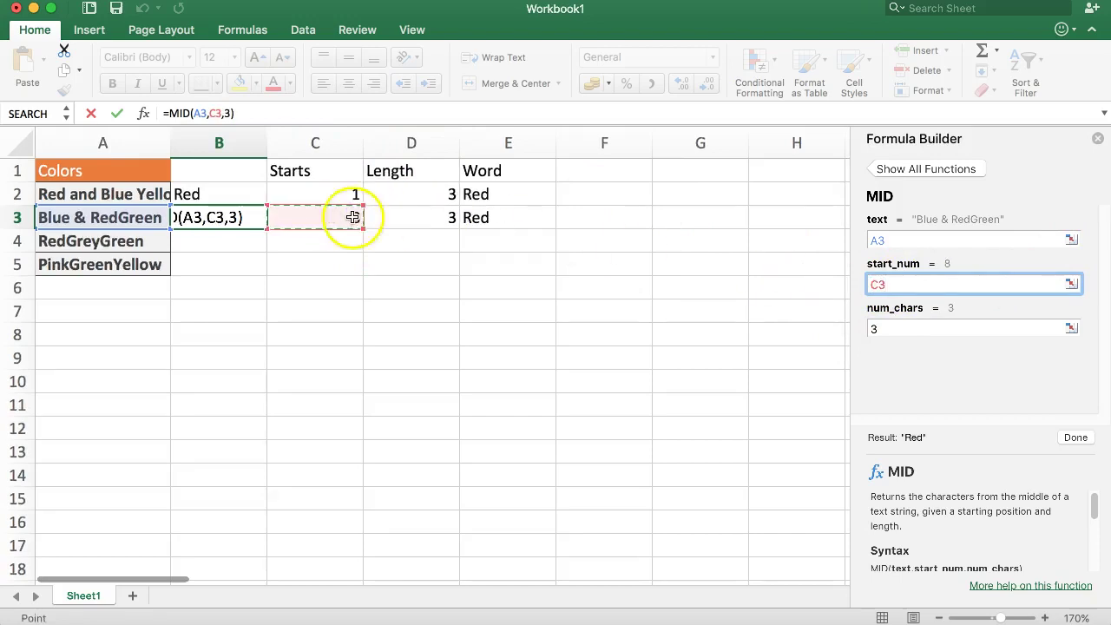
{"action": "left_click", "coordinate": [873, 327]}
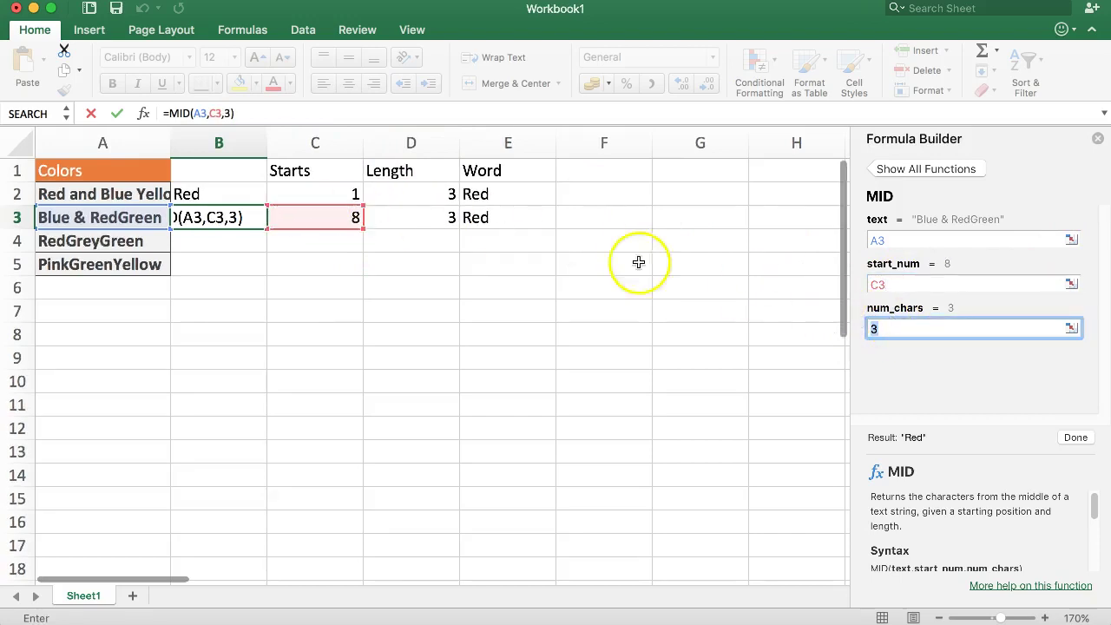
{"action": "left_click", "coordinate": [439, 217]}
{"action": "key", "text": "Return"}
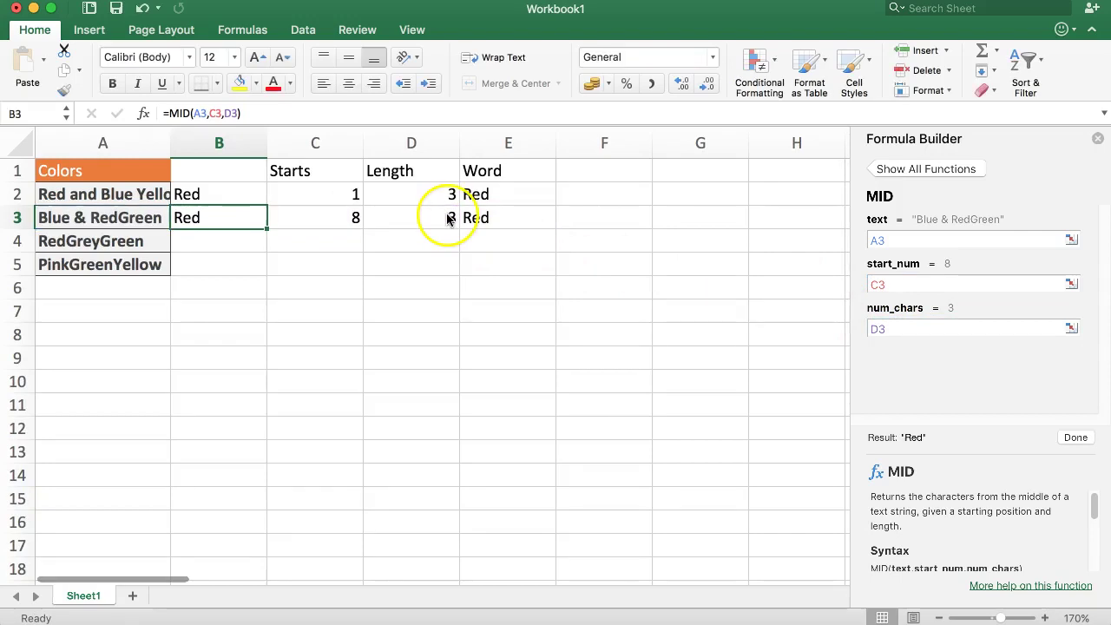
{"action": "left_click", "coordinate": [1097, 139]}
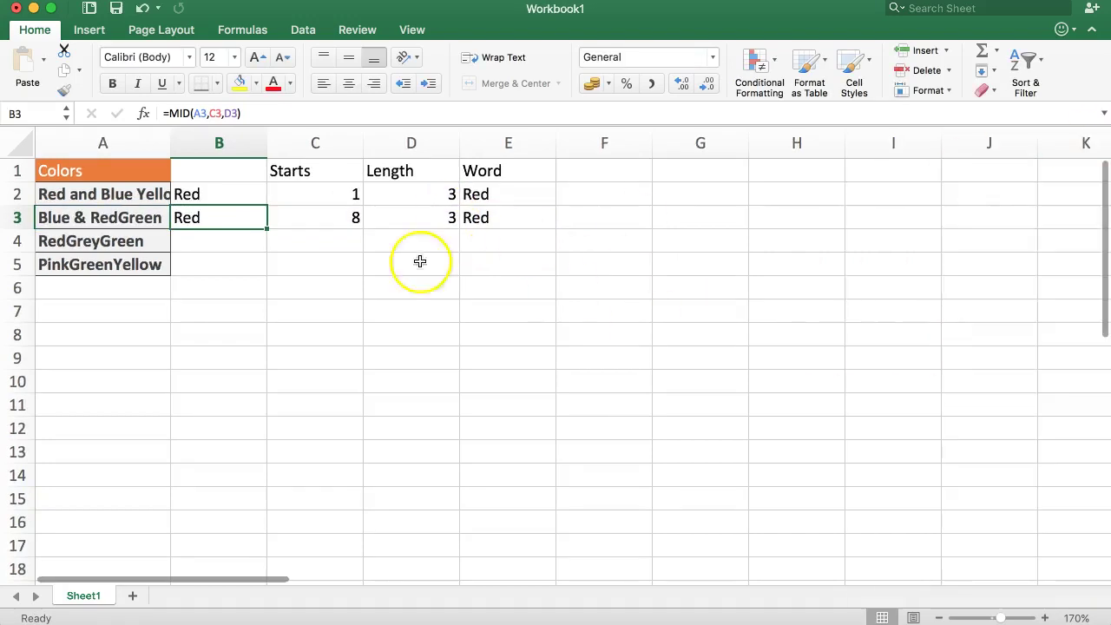
Step: Set E3's word to Green
{"action": "left_click", "coordinate": [234, 258]}
{"action": "left_click", "coordinate": [484, 221]}
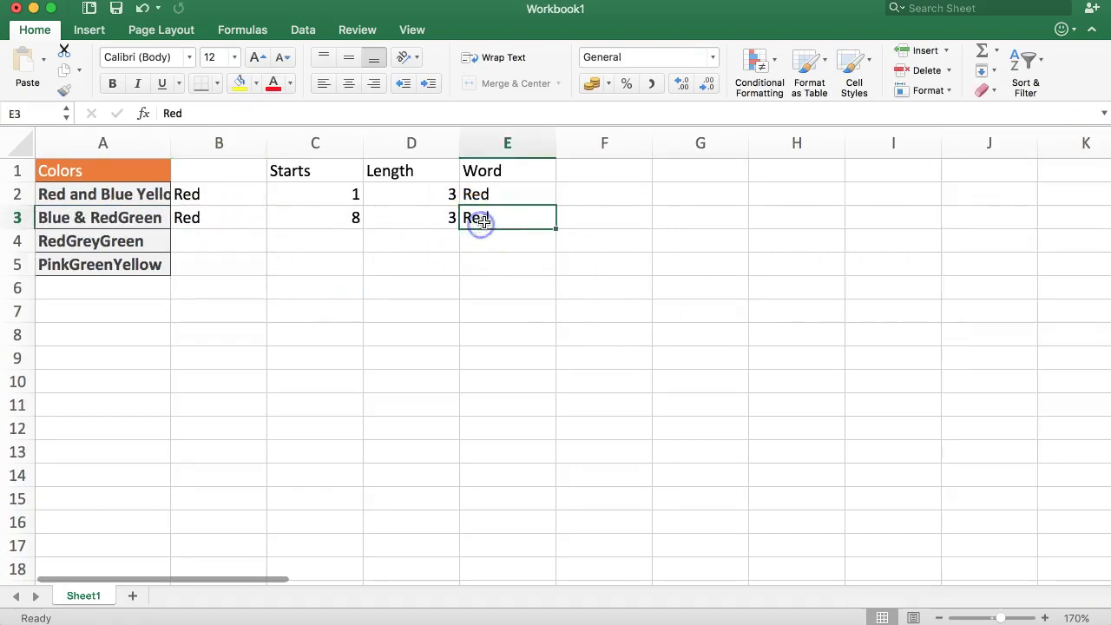
{"action": "type", "text": "Green"}
{"action": "key", "text": "Return"}
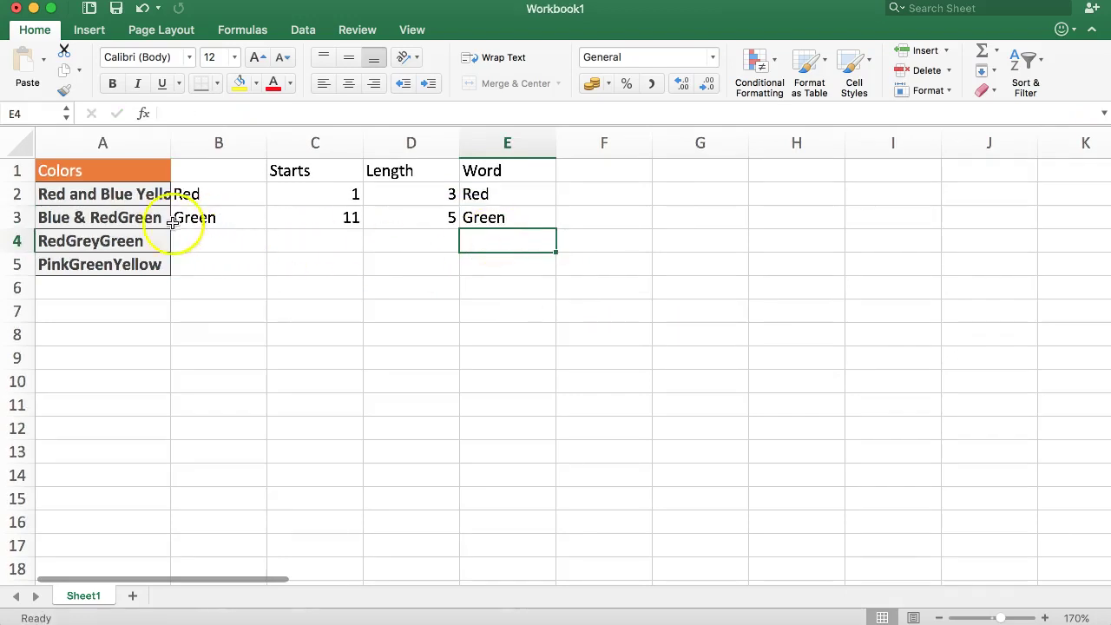
Step: Append ' Purple' to A3 and set E3 to Purple, giving start 17 and length 6
{"action": "left_click", "coordinate": [131, 217]}
{"action": "left_click", "coordinate": [176, 114]}
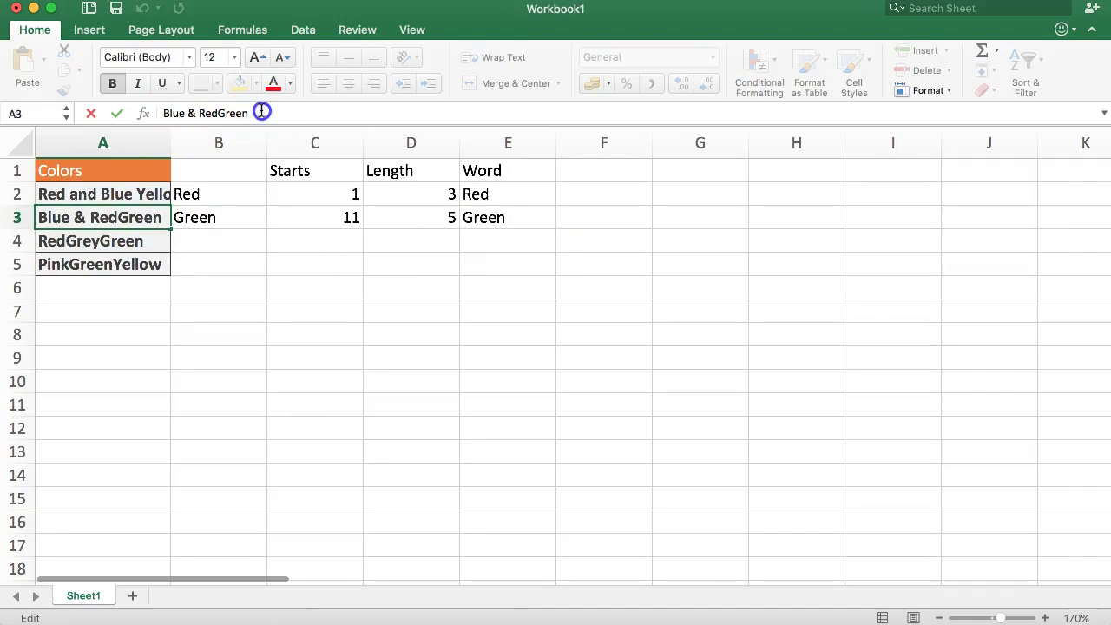
{"action": "type", "text": "Pur"}
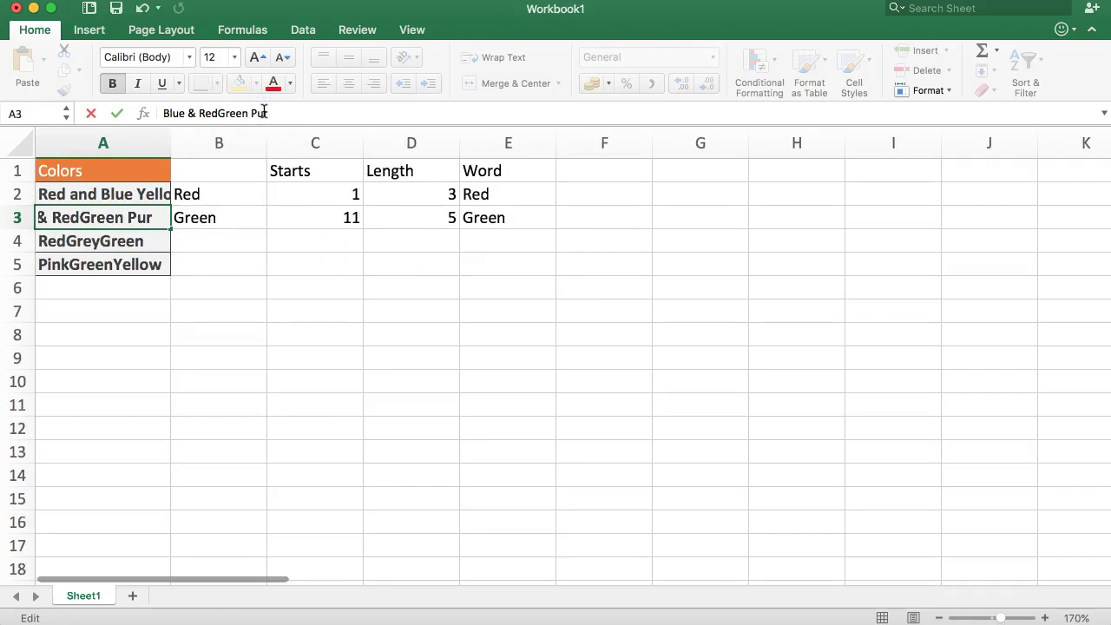
{"action": "type", "text": "ple"}
{"action": "key", "text": "Return"}
{"action": "left_click", "coordinate": [467, 222]}
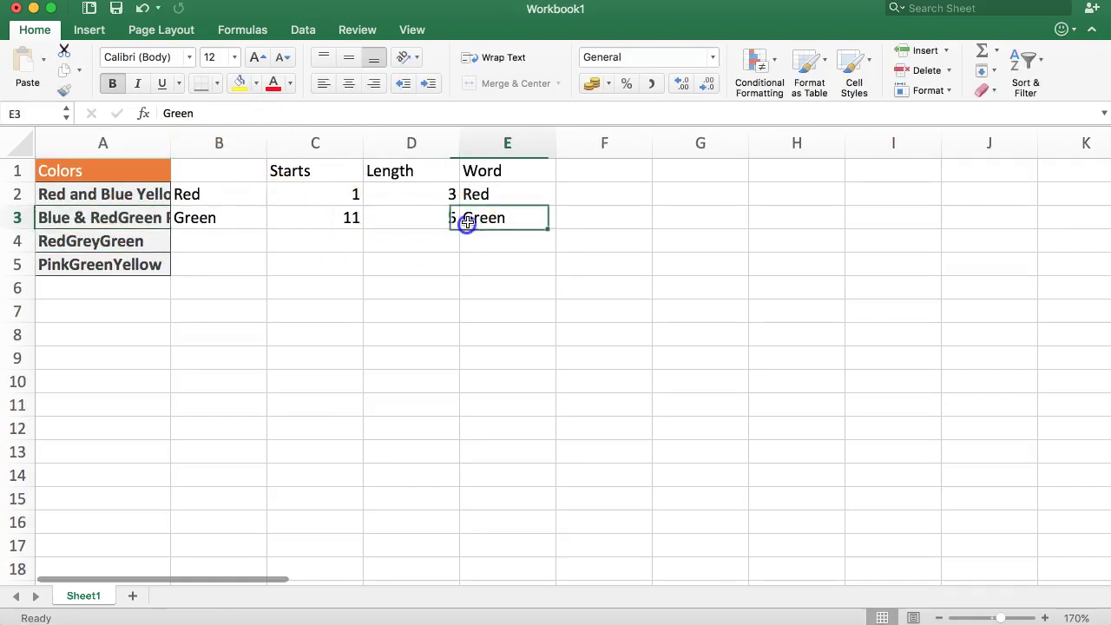
{"action": "type", "text": "Purple"}
{"action": "key", "text": "Return"}
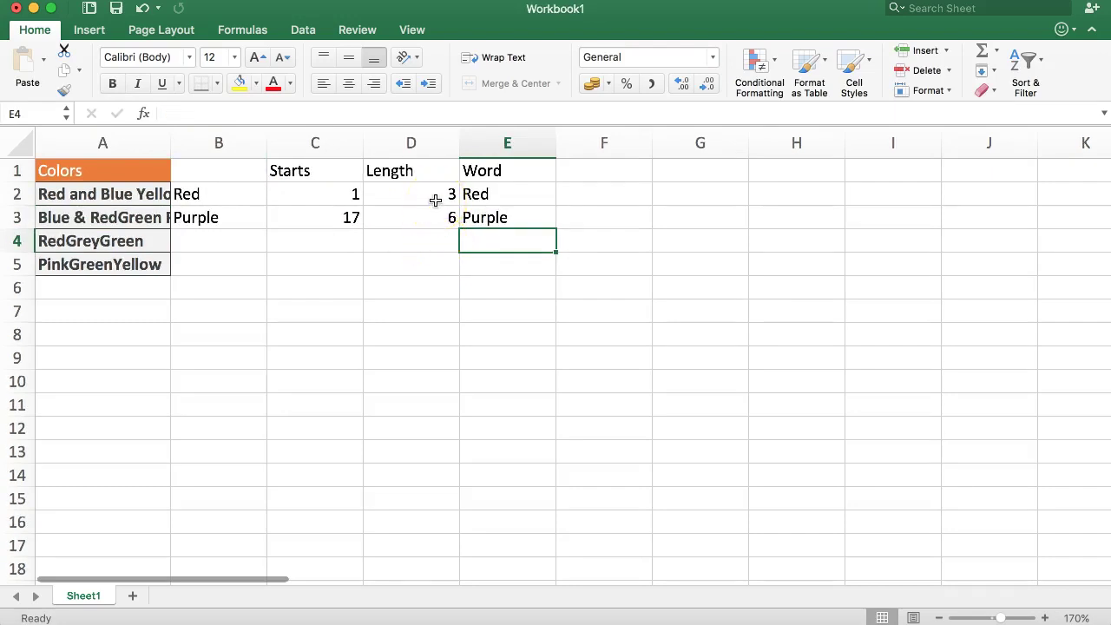
{"action": "left_click", "coordinate": [147, 242]}
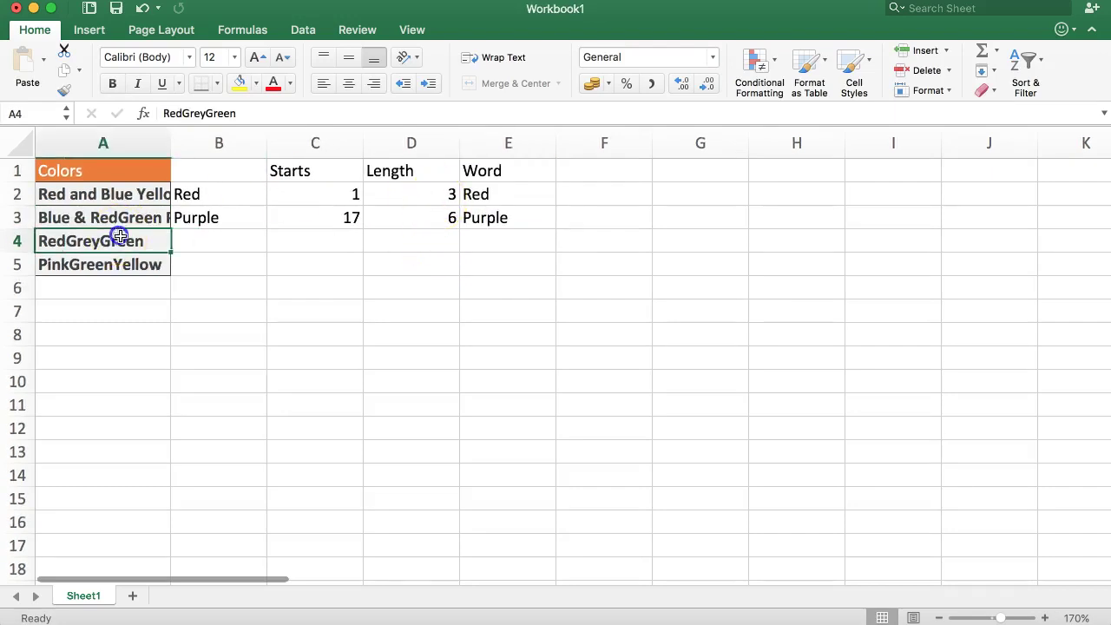
{"action": "left_click", "coordinate": [194, 249]}
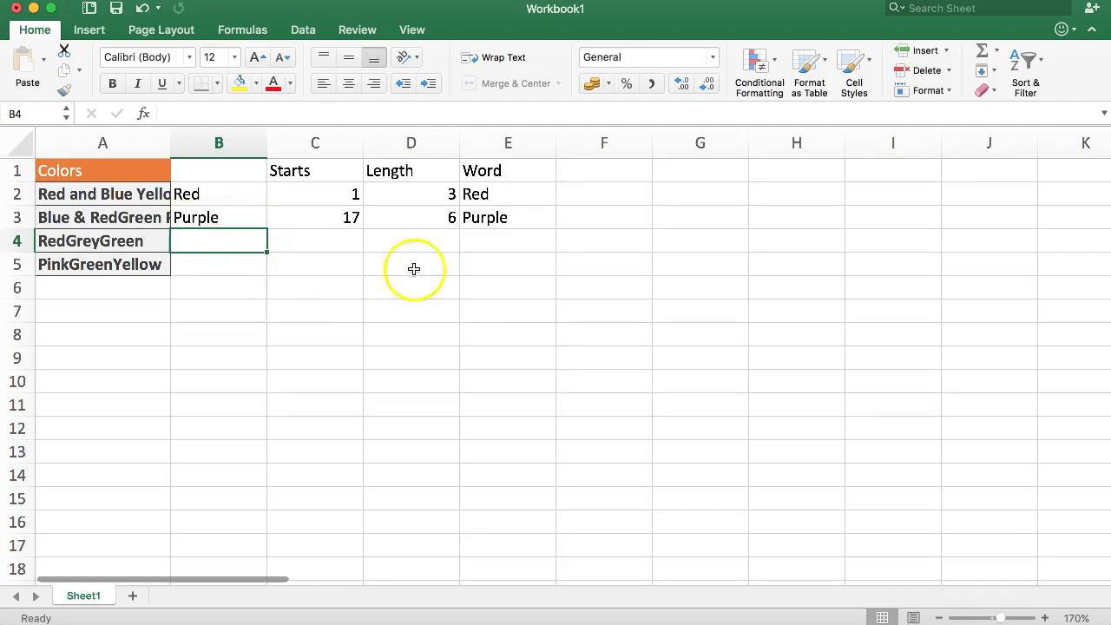
{"action": "left_click", "coordinate": [499, 215]}
{"action": "left_click_drag", "start_coordinate": [124, 196], "coordinate": [135, 259]}
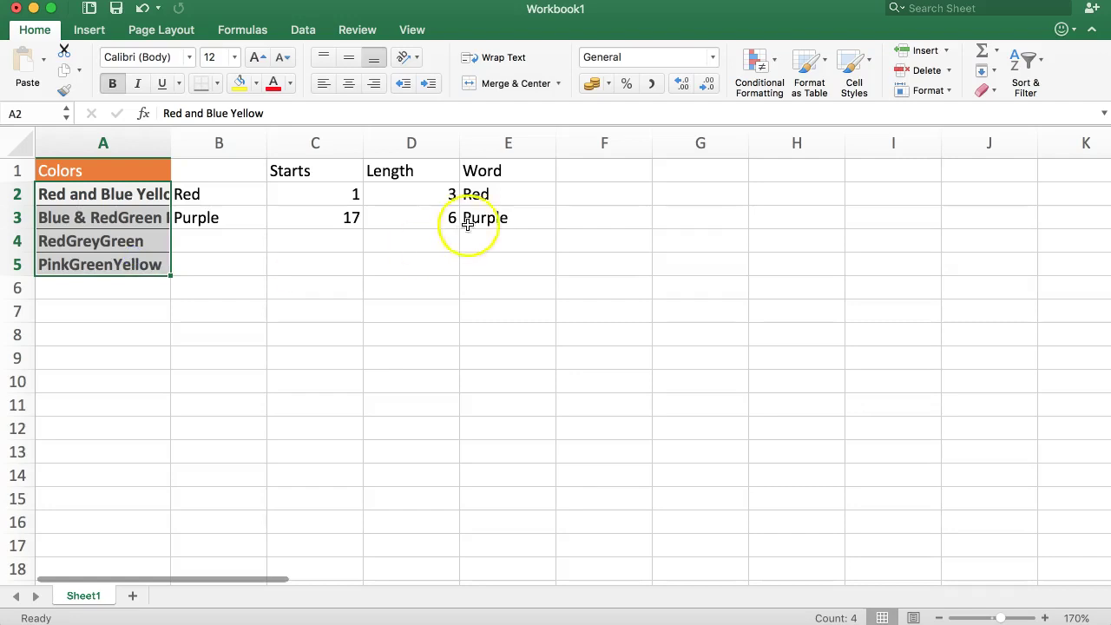
{"action": "left_click", "coordinate": [484, 305]}
Step: Enter Grey in E4 and Green in E5 of the Word column
{"action": "left_click", "coordinate": [208, 257]}
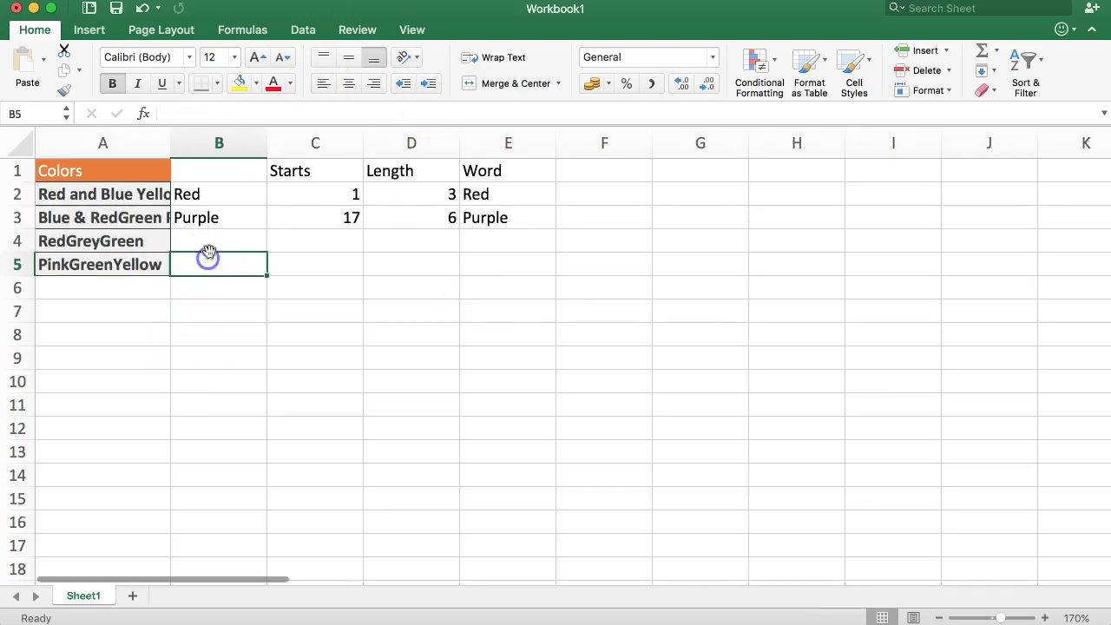
{"action": "key", "text": "Up"}
{"action": "left_click", "coordinate": [312, 238]}
{"action": "left_click", "coordinate": [506, 240]}
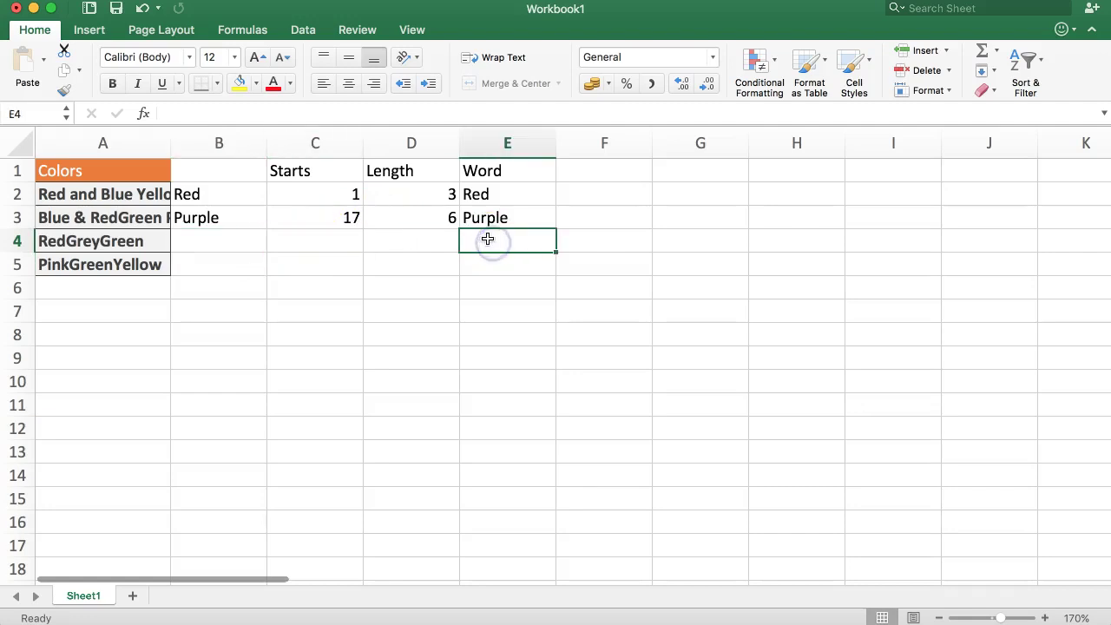
{"action": "type", "text": "Gre"}
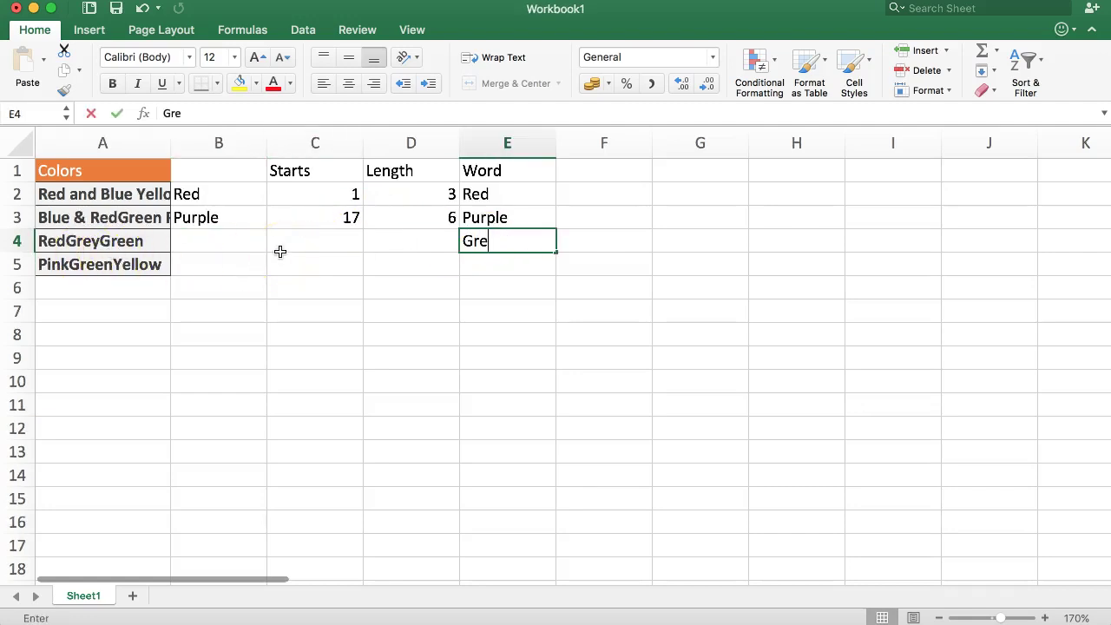
{"action": "type", "text": "y"}
{"action": "key", "text": "Return"}
{"action": "type", "text": "Green"}
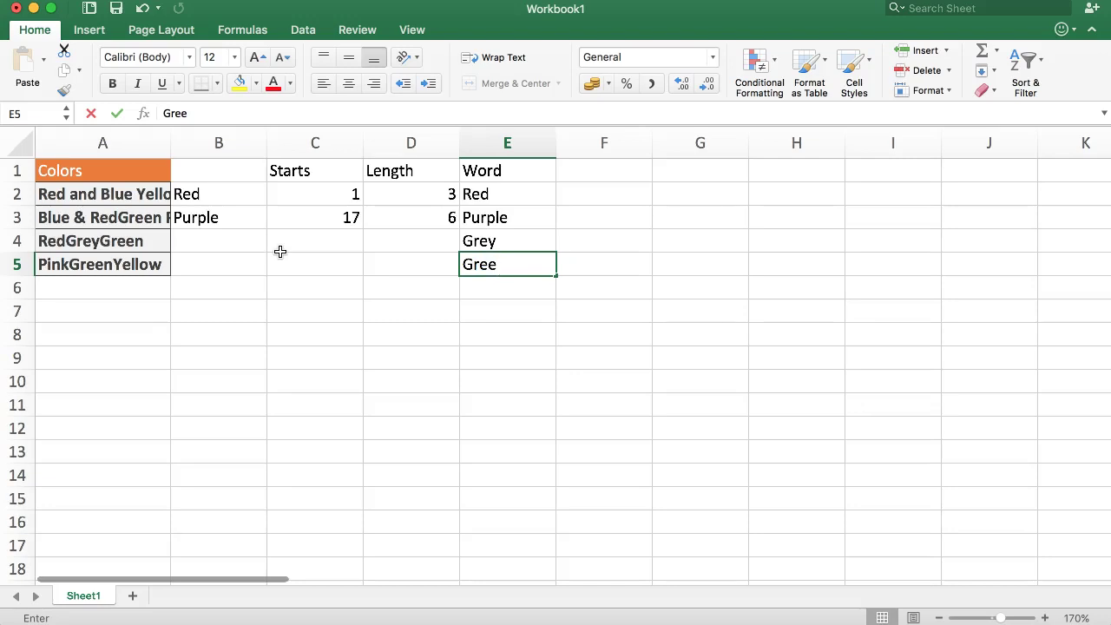
{"action": "key", "text": "Return"}
{"action": "key", "text": "Up"}
{"action": "key", "text": "Up"}
{"action": "key", "text": "Left"}
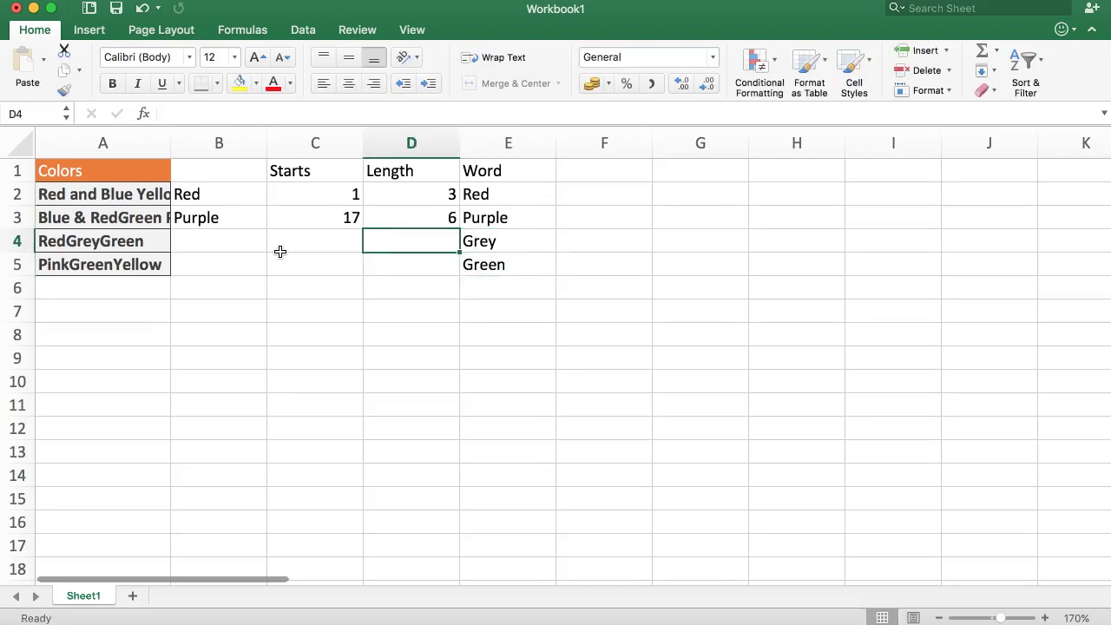
Step: Enter =LEN(E4) in D4
{"action": "type", "text": "=Le"}
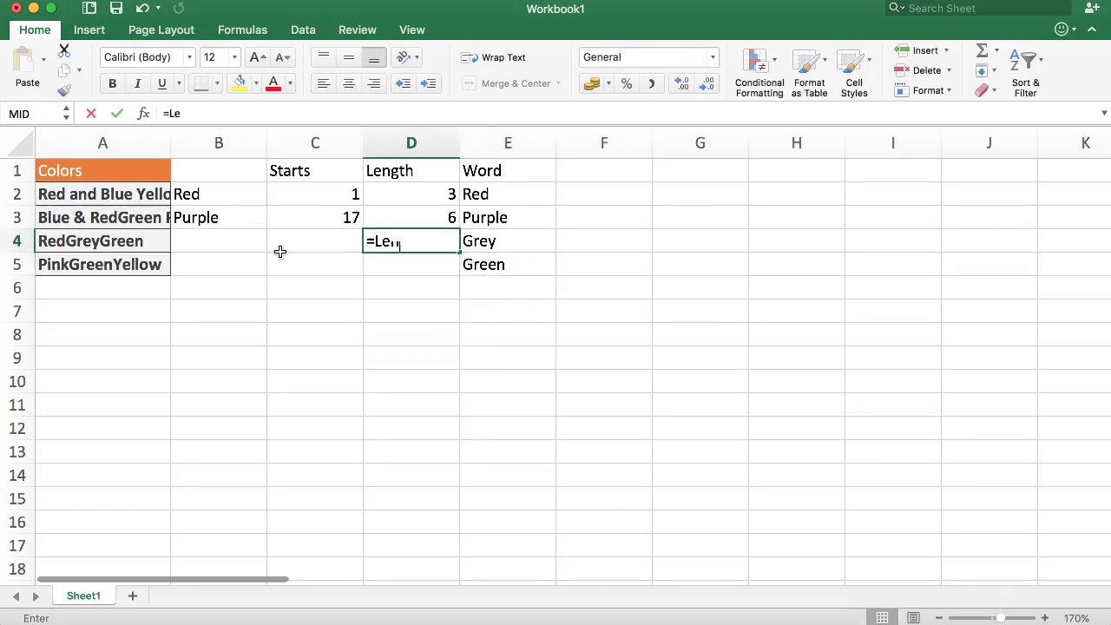
{"action": "type", "text": "n("}
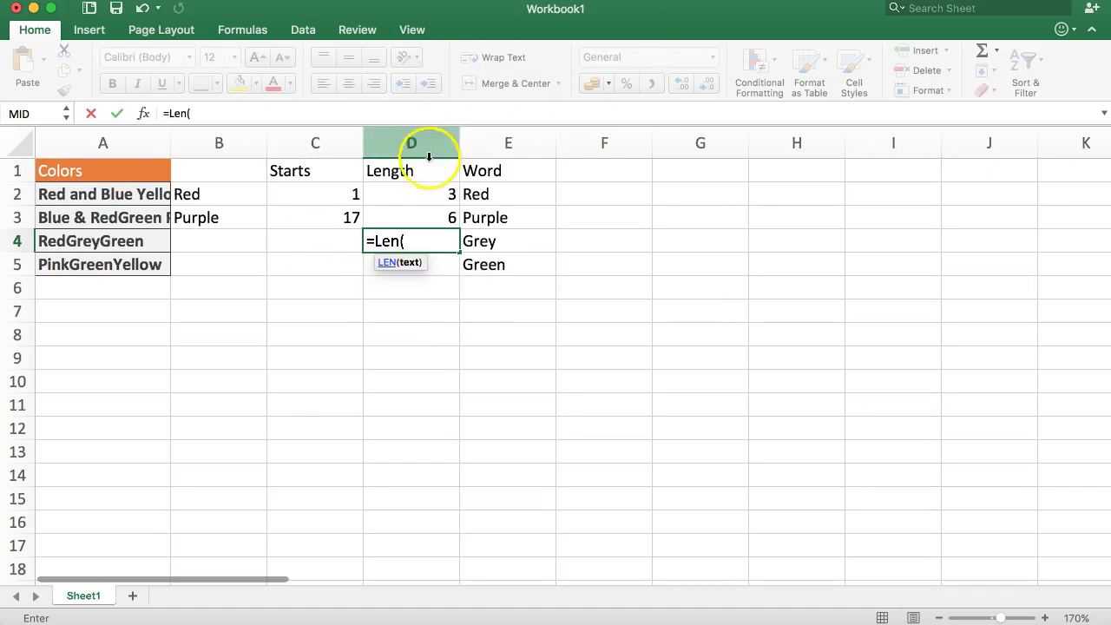
{"action": "left_click", "coordinate": [510, 245]}
{"action": "key", "text": "Return"}
{"action": "key", "text": "Up"}
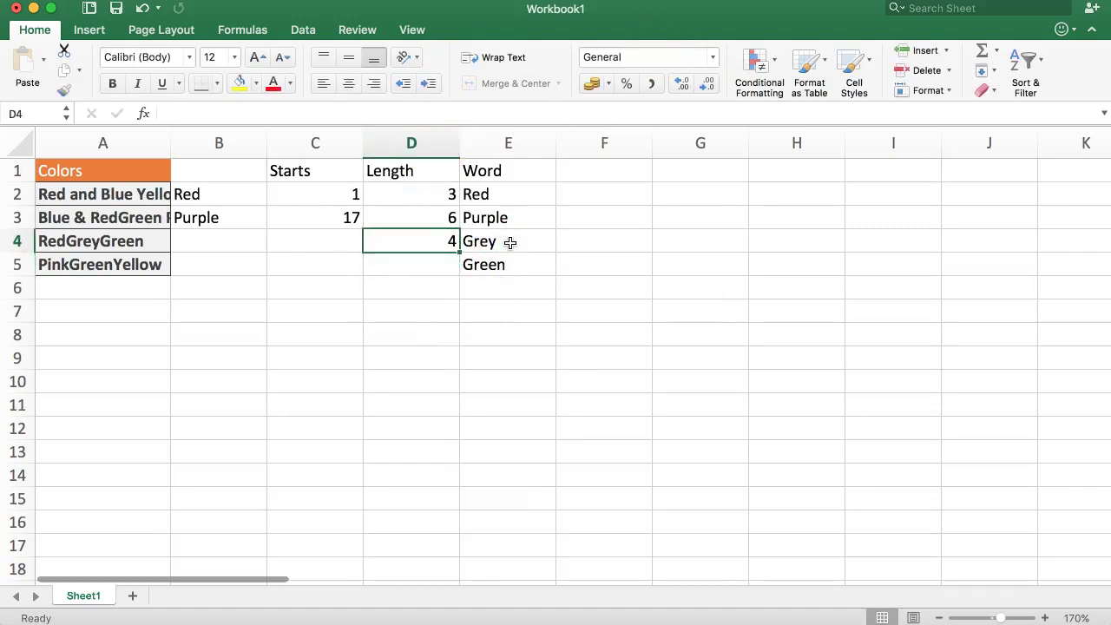
{"action": "key", "text": "Left"}
Step: Enter =SEARCH(E4,A4) in C4
{"action": "type", "text": "=SEARCH("}
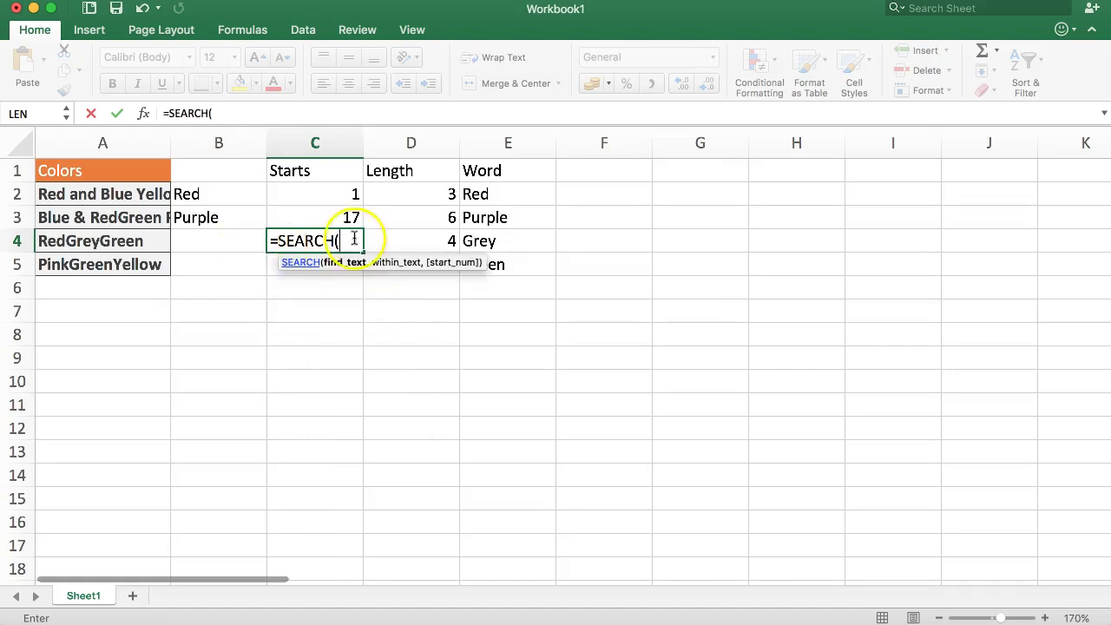
{"action": "left_click", "coordinate": [507, 240]}
{"action": "type", "text": ","}
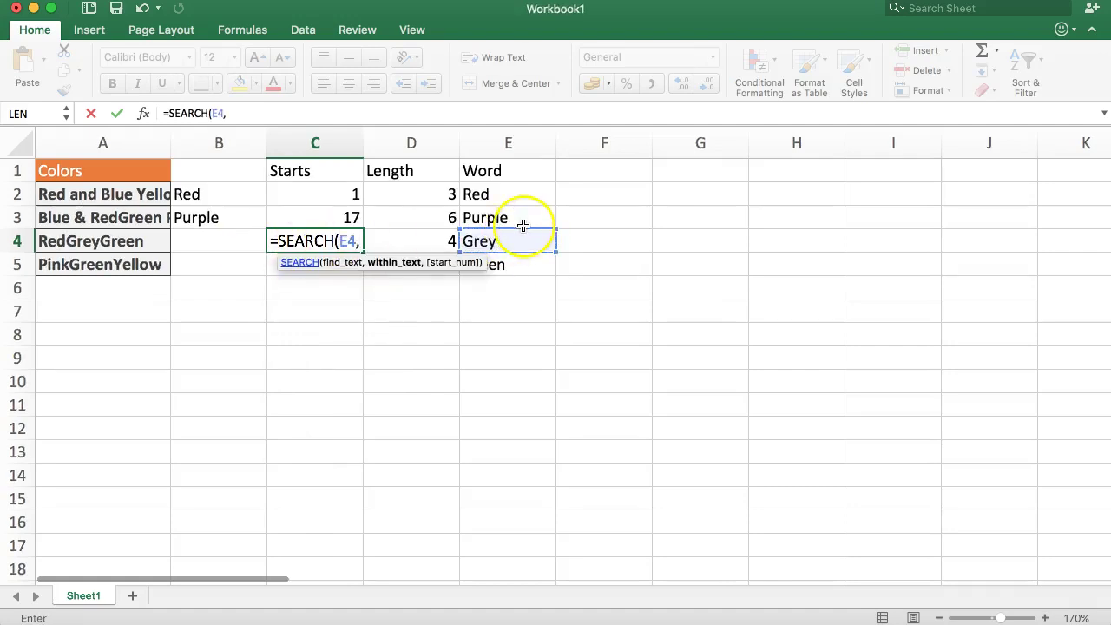
{"action": "left_click", "coordinate": [84, 243]}
{"action": "type", "text": ")"}
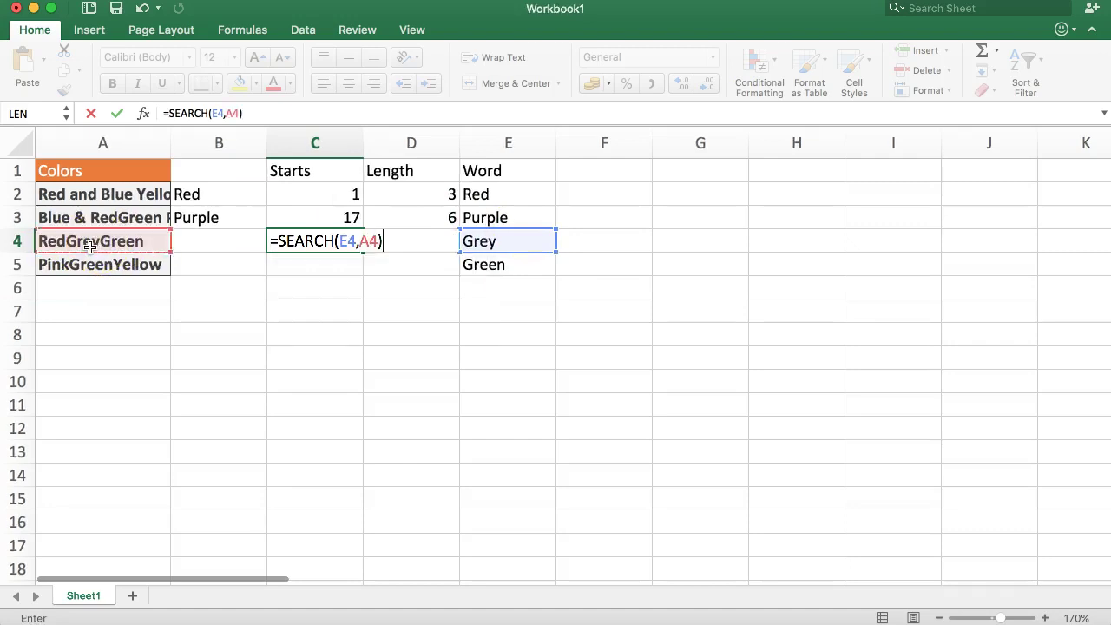
{"action": "key", "text": "Return"}
Step: Enter =MID(A4,C4,D4) in B4 so it returns Grey
{"action": "left_click", "coordinate": [213, 244]}
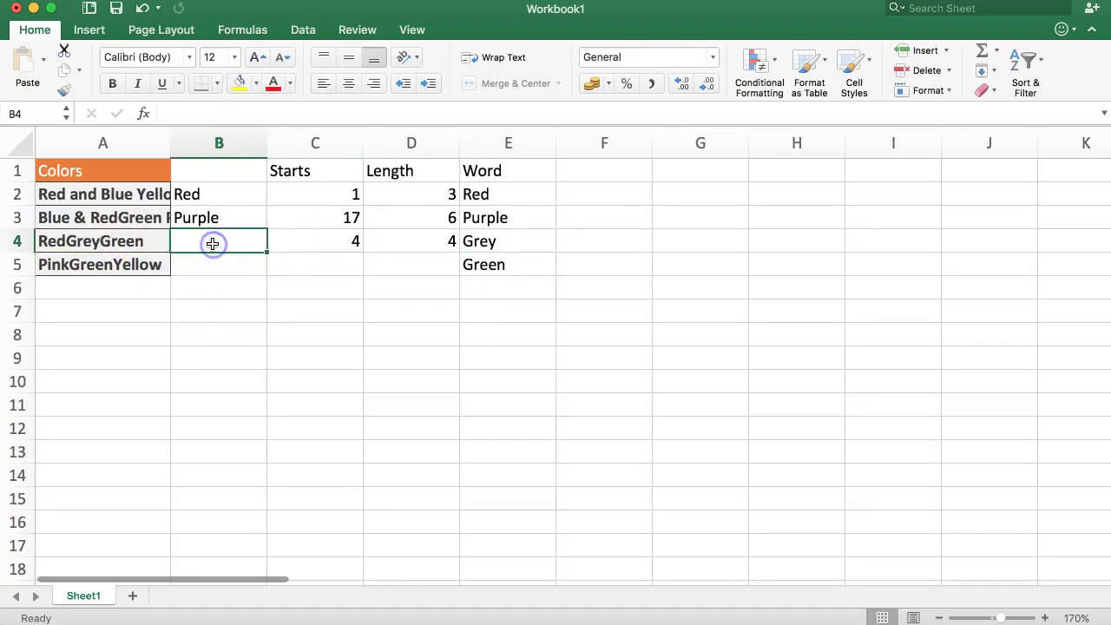
{"action": "type", "text": "=MID("}
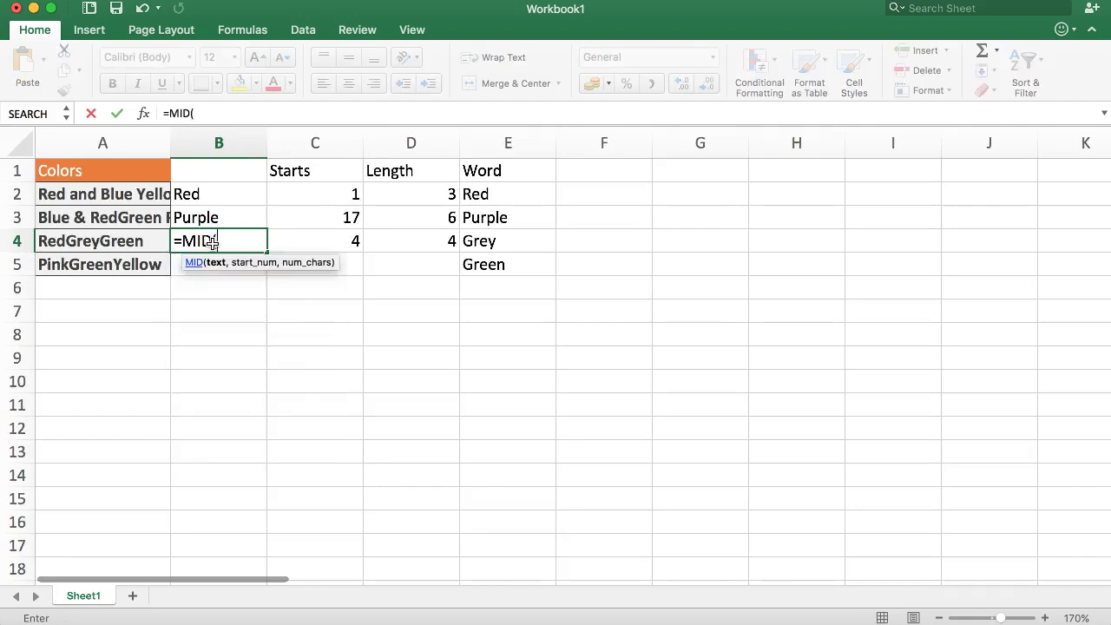
{"action": "left_click", "coordinate": [120, 242]}
{"action": "type", "text": ","}
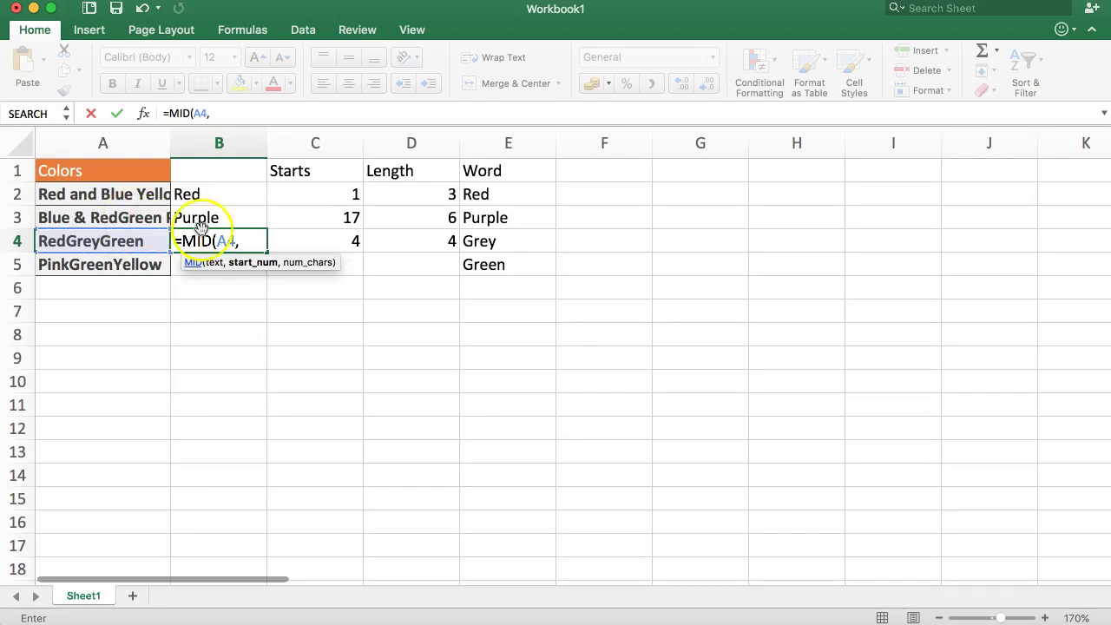
{"action": "left_click", "coordinate": [293, 241]}
{"action": "type", "text": ","}
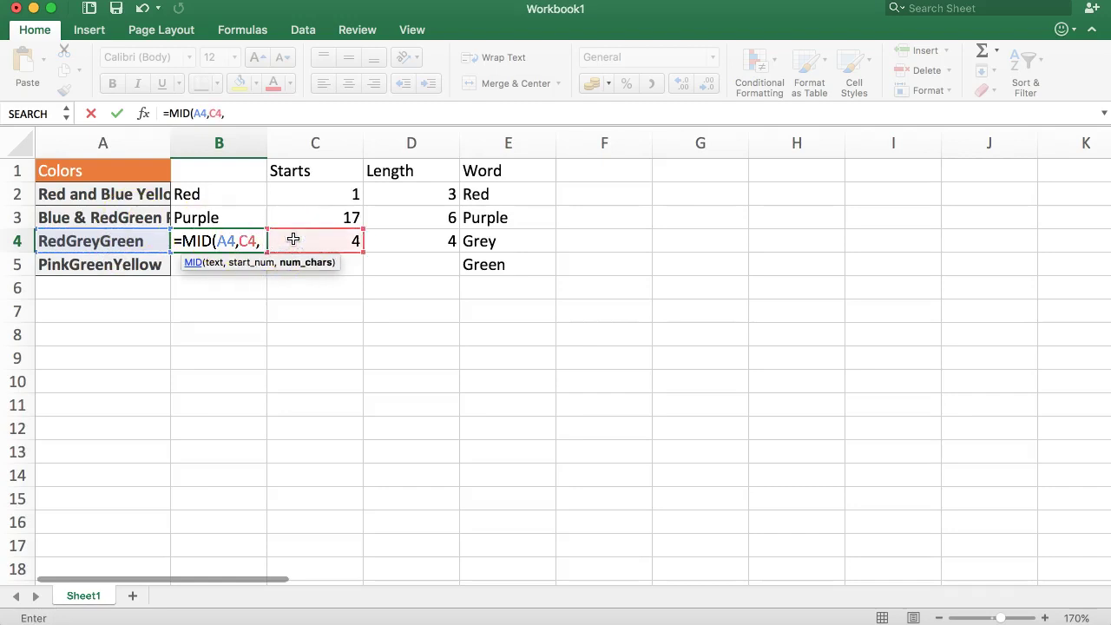
{"action": "left_click", "coordinate": [402, 241]}
{"action": "key", "text": "Return"}
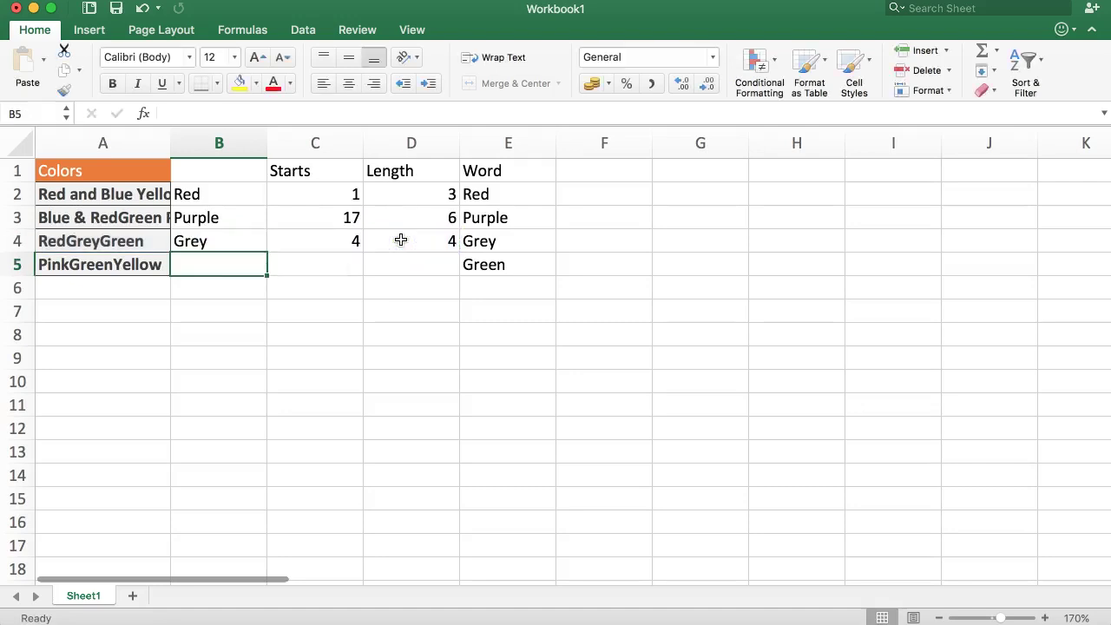
Step: Enter =LEN(E5) in D5
{"action": "left_click", "coordinate": [402, 266]}
{"action": "type", "text": "="}
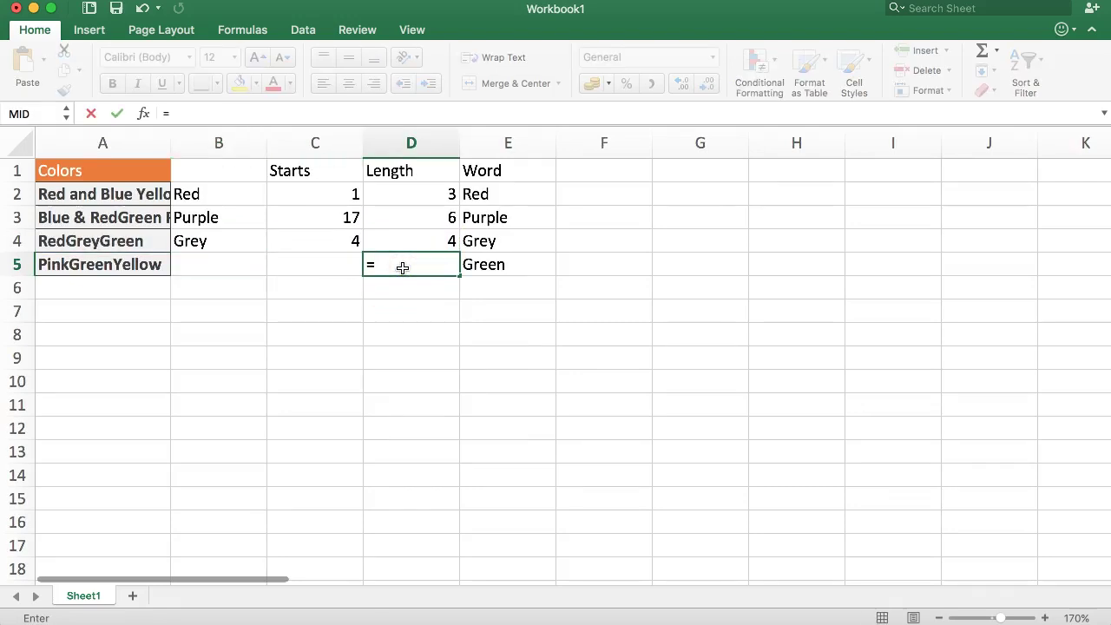
{"action": "type", "text": "LEN("}
{"action": "left_click", "coordinate": [481, 271]}
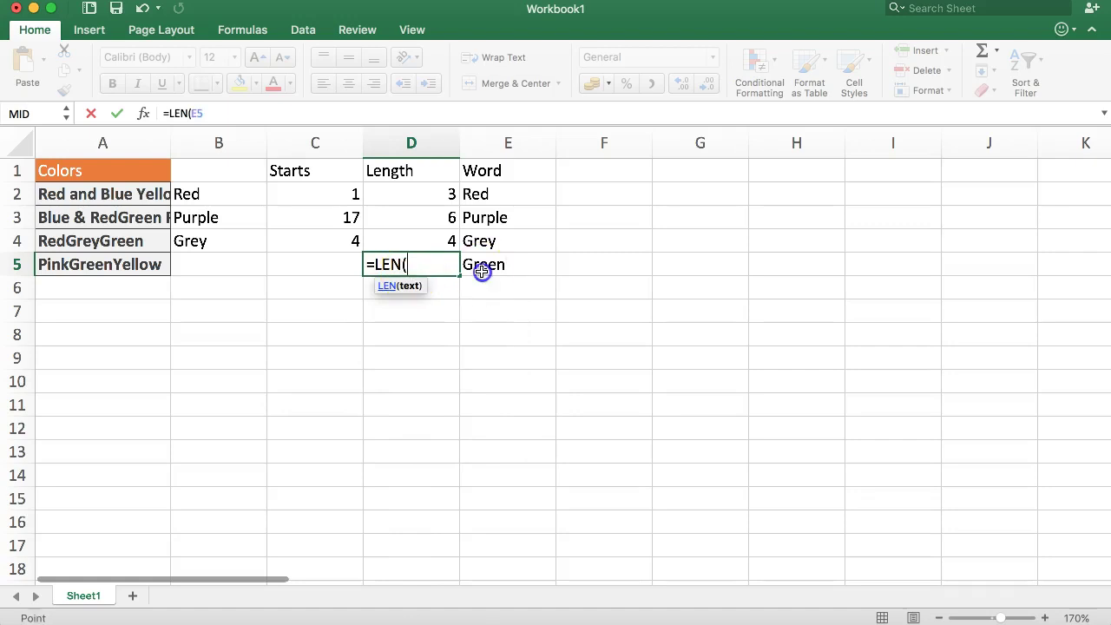
{"action": "key", "text": "ctrl+Return"}
{"action": "key", "text": "Left"}
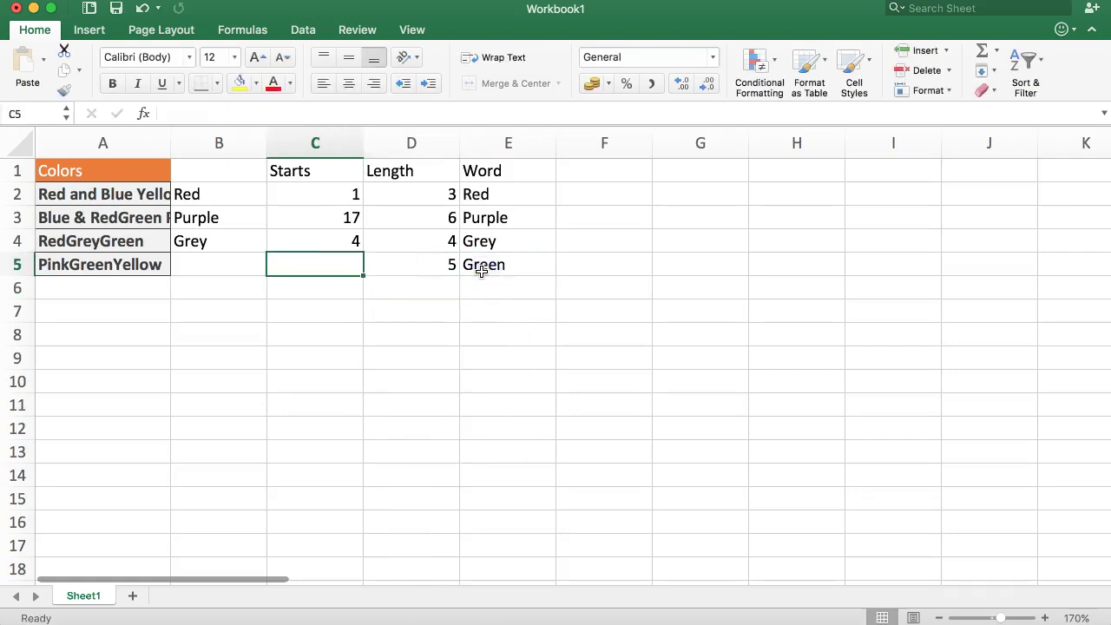
Step: Enter =SEARCH(E5,A5) in C5
{"action": "type", "text": "=SE"}
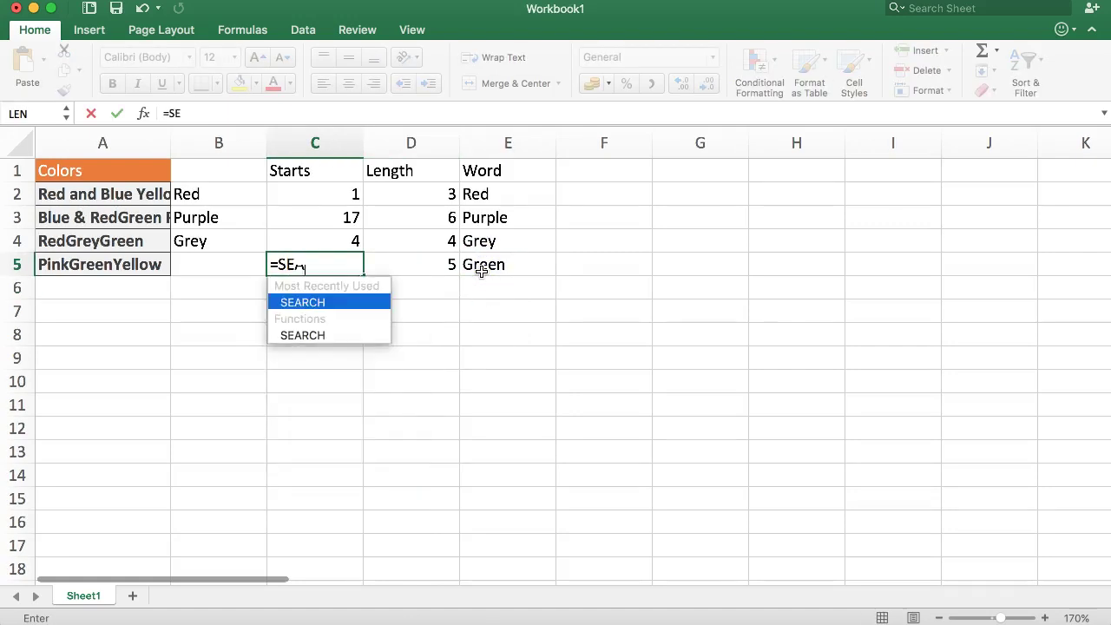
{"action": "type", "text": "ARCH("}
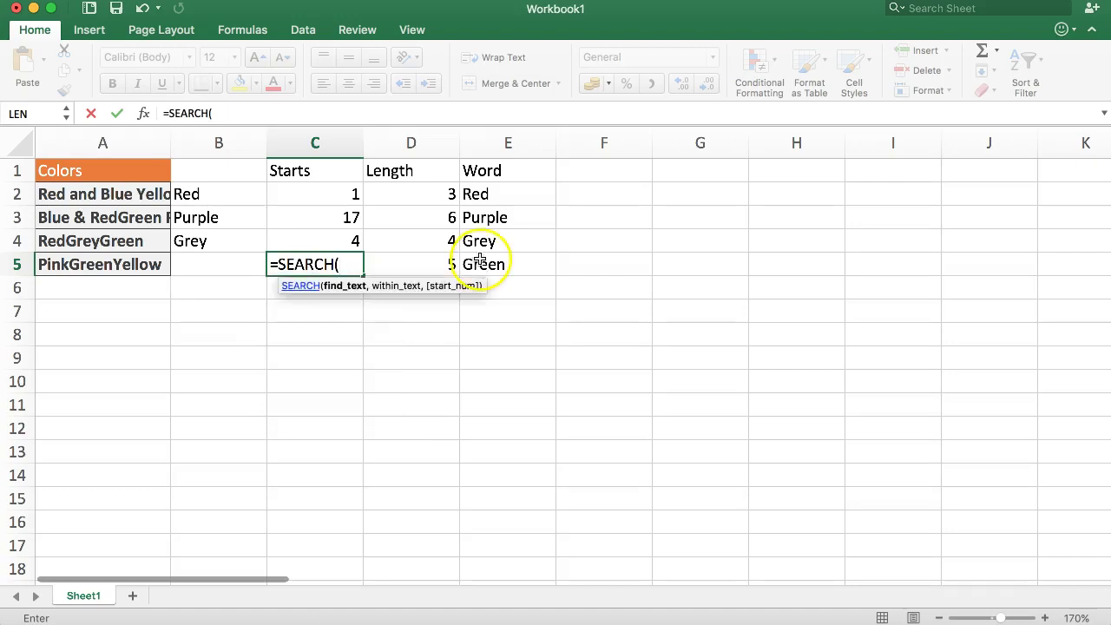
{"action": "left_click", "coordinate": [491, 264]}
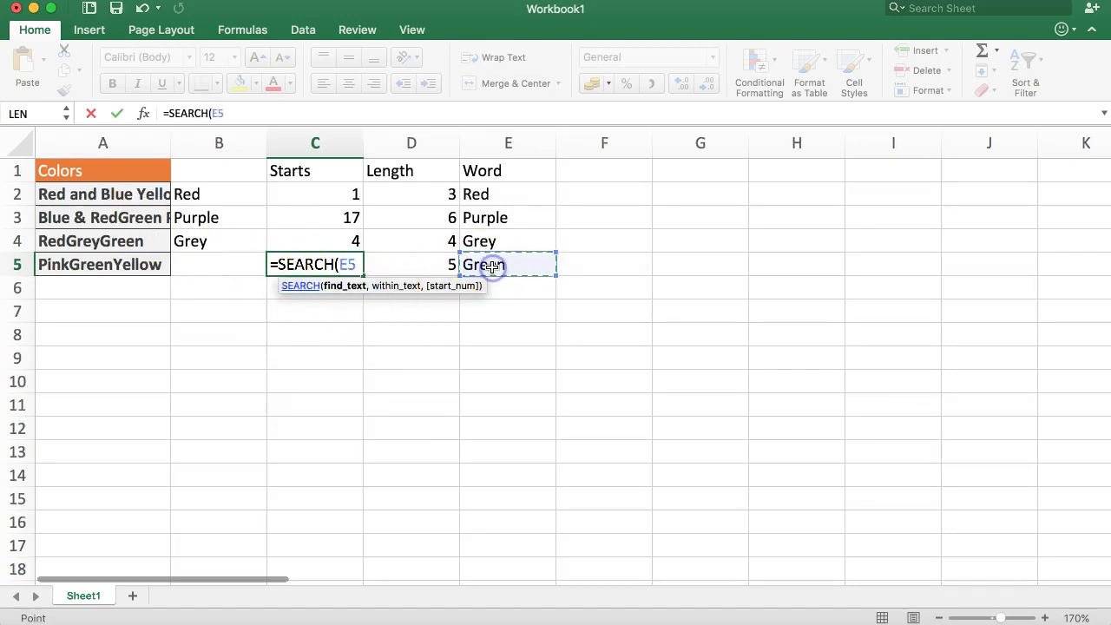
{"action": "type", "text": ","}
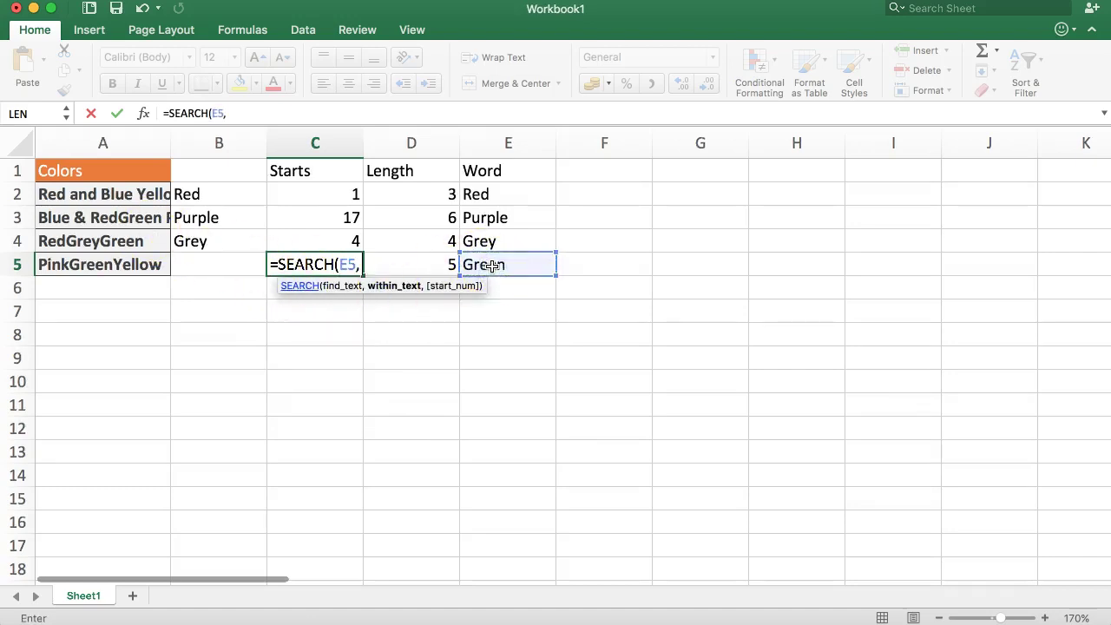
{"action": "left_click", "coordinate": [122, 265]}
{"action": "key", "text": "Return"}
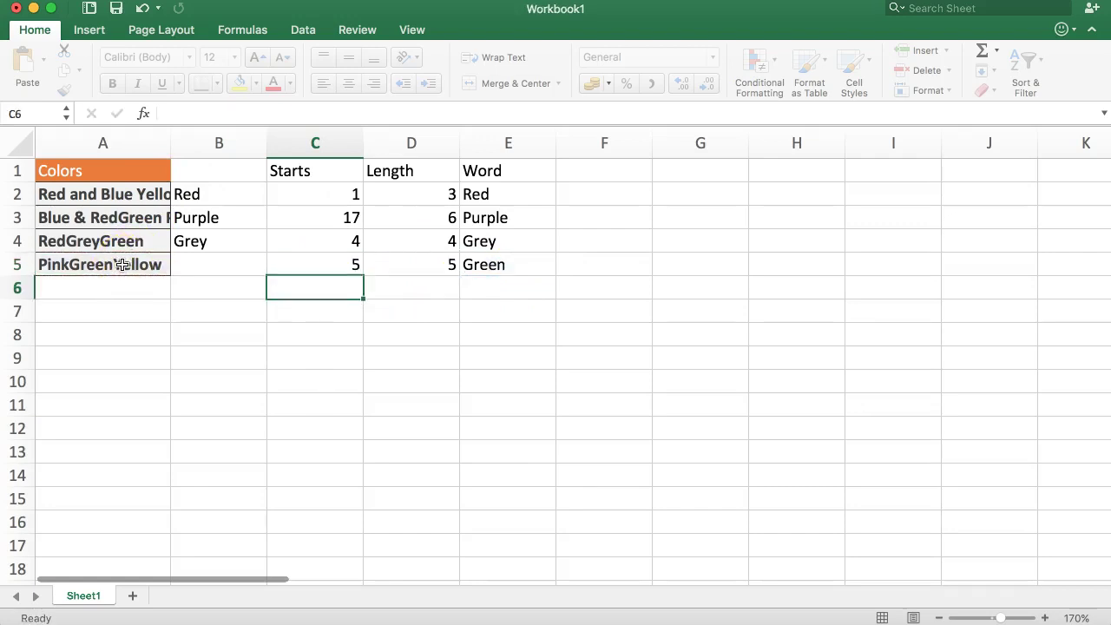
Step: Enter =MID(A5,C5,D5) in B5 so it extracts Green
{"action": "left_click", "coordinate": [213, 259]}
{"action": "type", "text": "="}
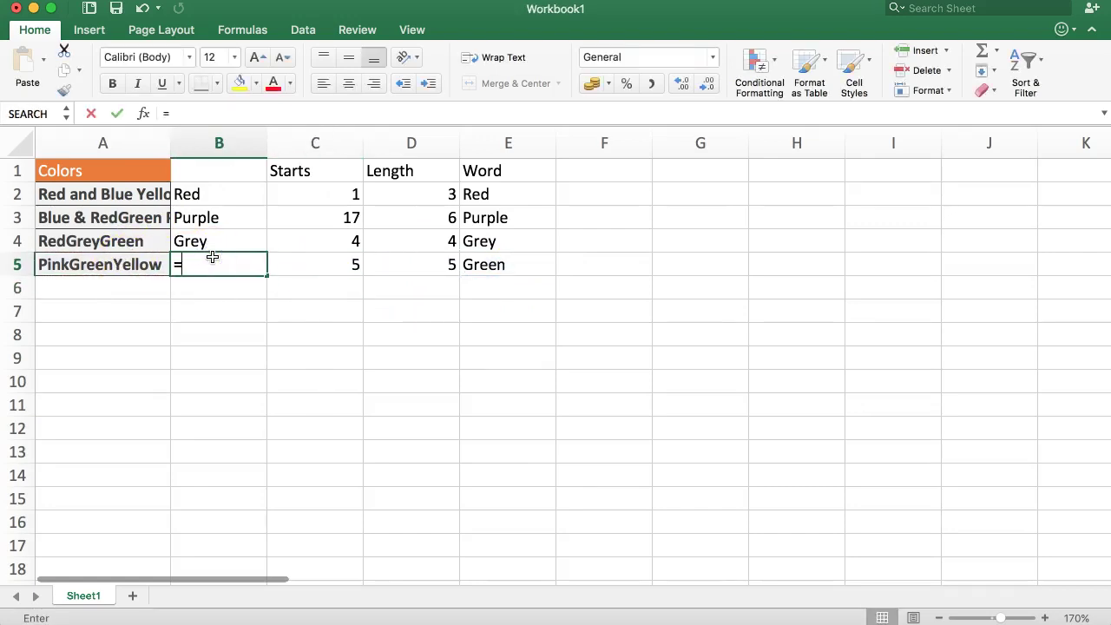
{"action": "type", "text": "MID("}
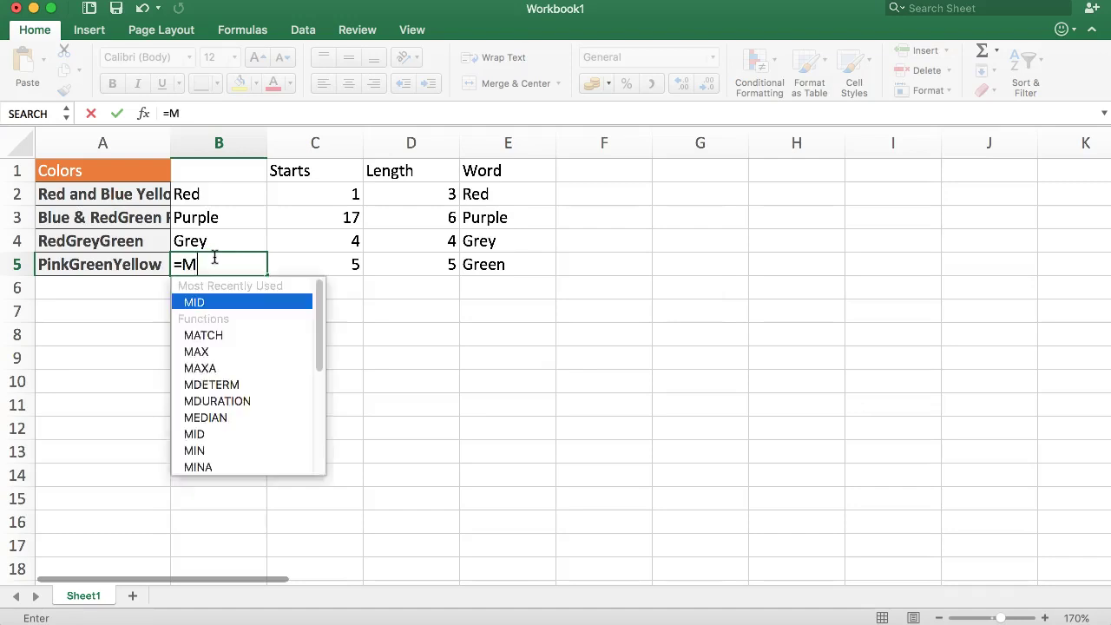
{"action": "left_click", "coordinate": [256, 259]}
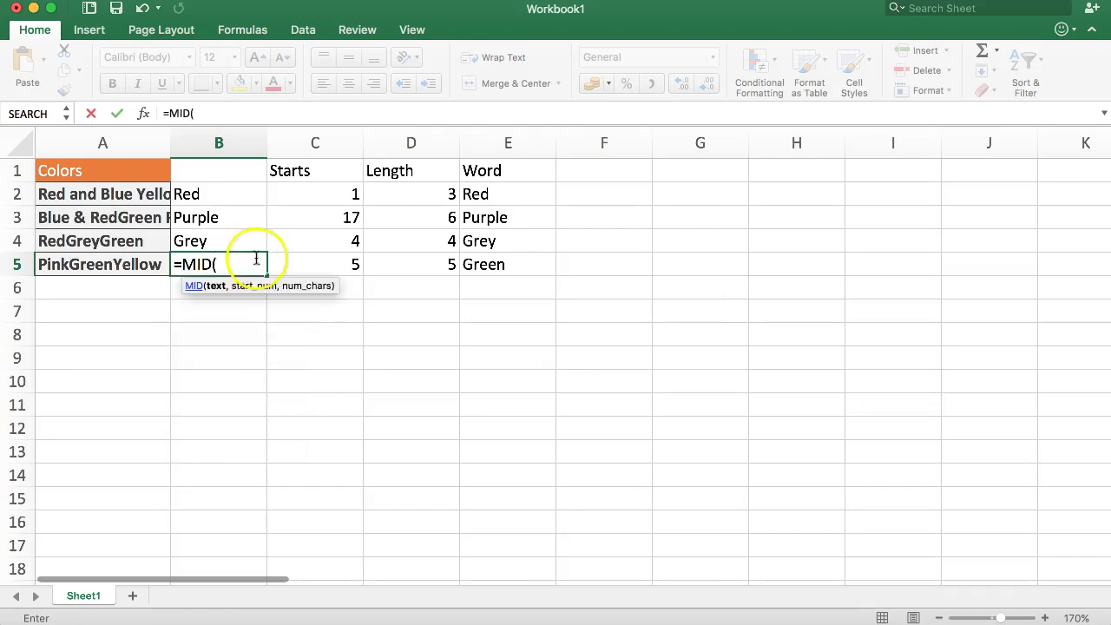
{"action": "left_click", "coordinate": [102, 263]}
{"action": "type", "text": ","}
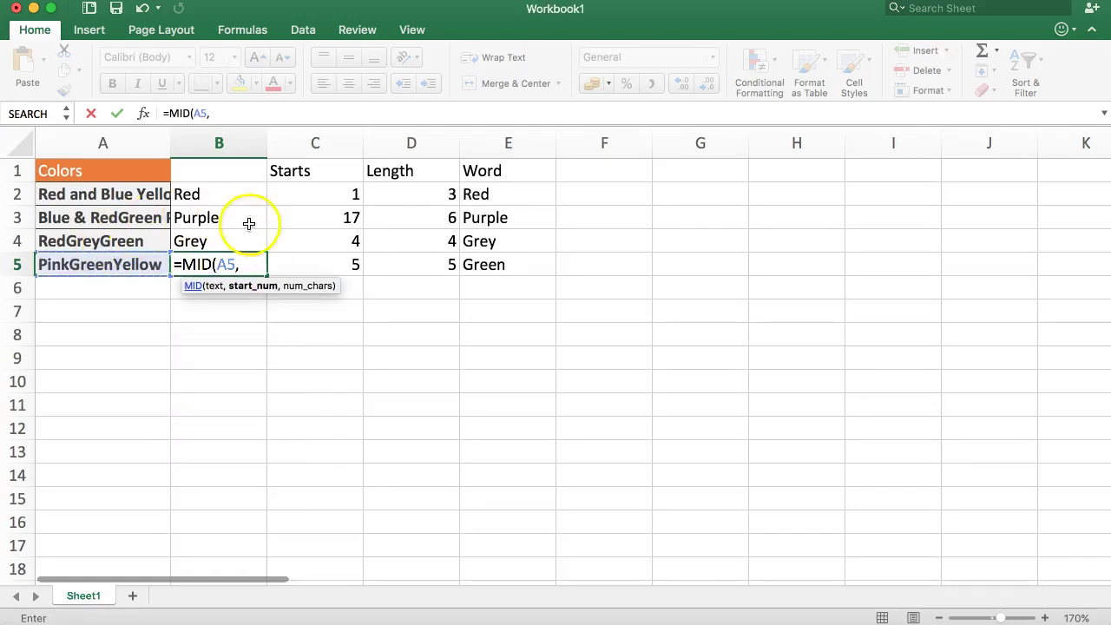
{"action": "left_click", "coordinate": [305, 262]}
{"action": "type", "text": ","}
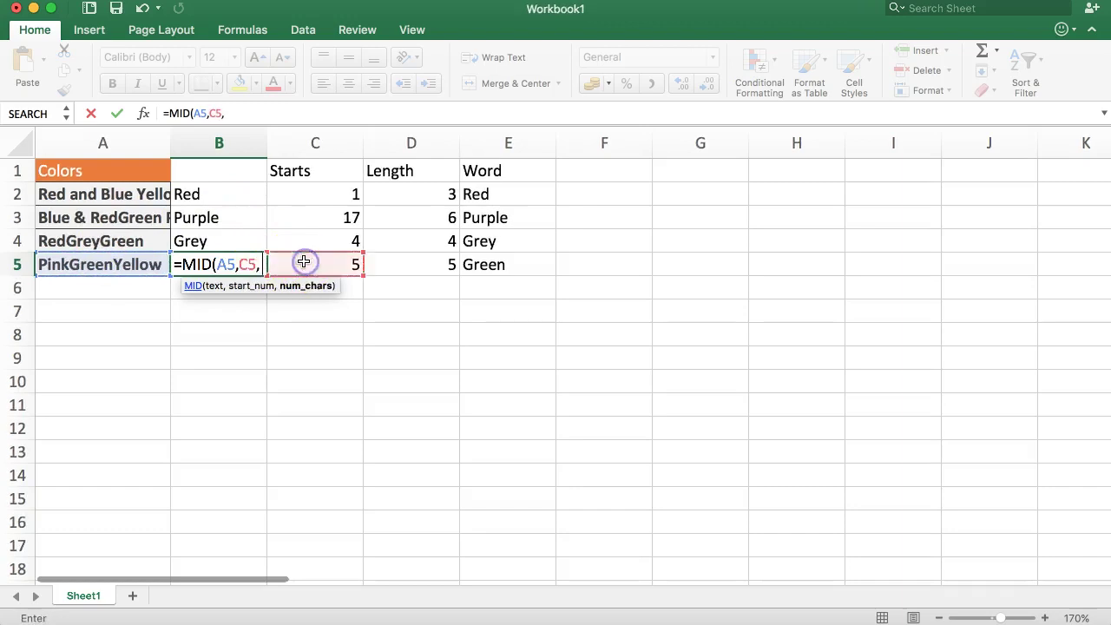
{"action": "left_click", "coordinate": [394, 262]}
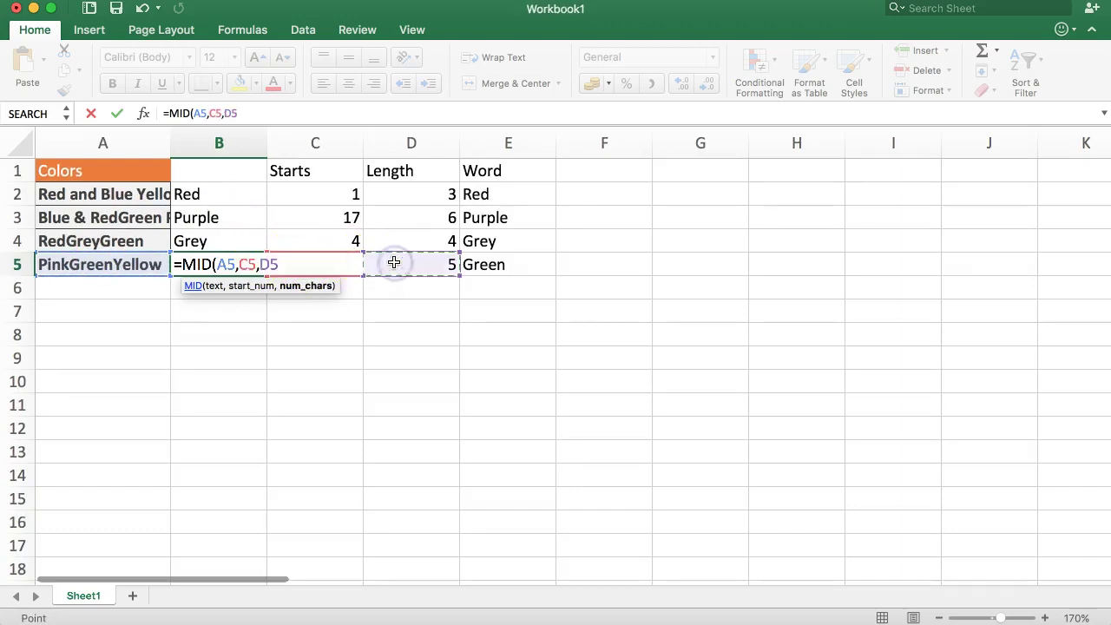
{"action": "key", "text": "Return"}
{"action": "left_click", "coordinate": [231, 256]}
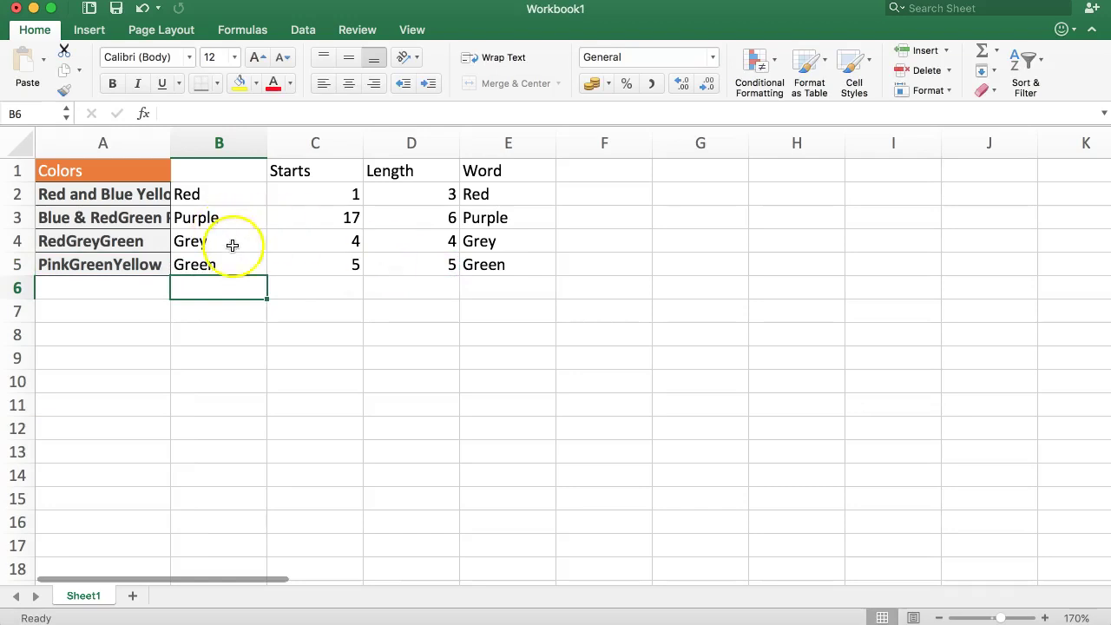
Step: Insert filler text after Pink in A5 so the start position becomes 41
{"action": "left_click", "coordinate": [130, 271]}
{"action": "double_click", "coordinate": [84, 265]}
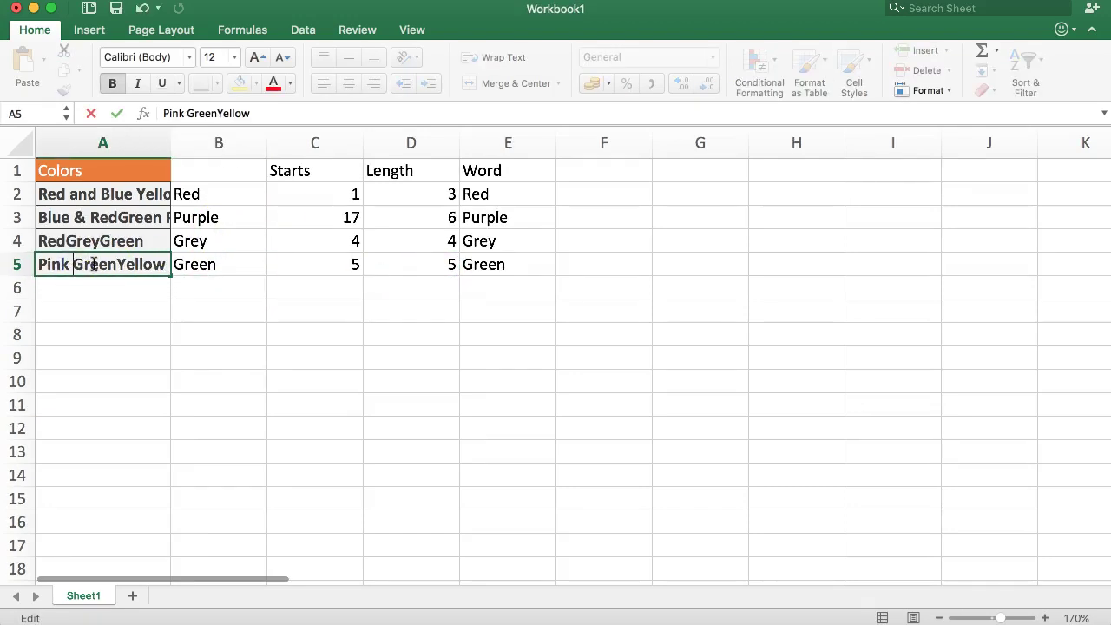
{"action": "type", "text": "hafjsdfsdfjhsjdfjsdjfjh jsdhfjsdhf"}
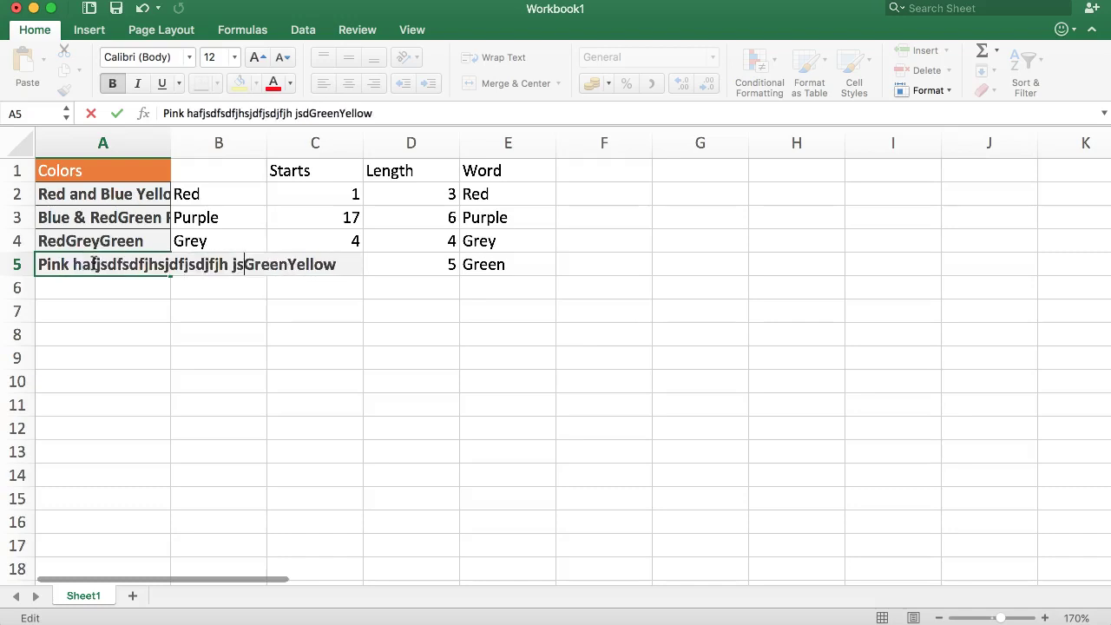
{"action": "key", "text": "Return"}
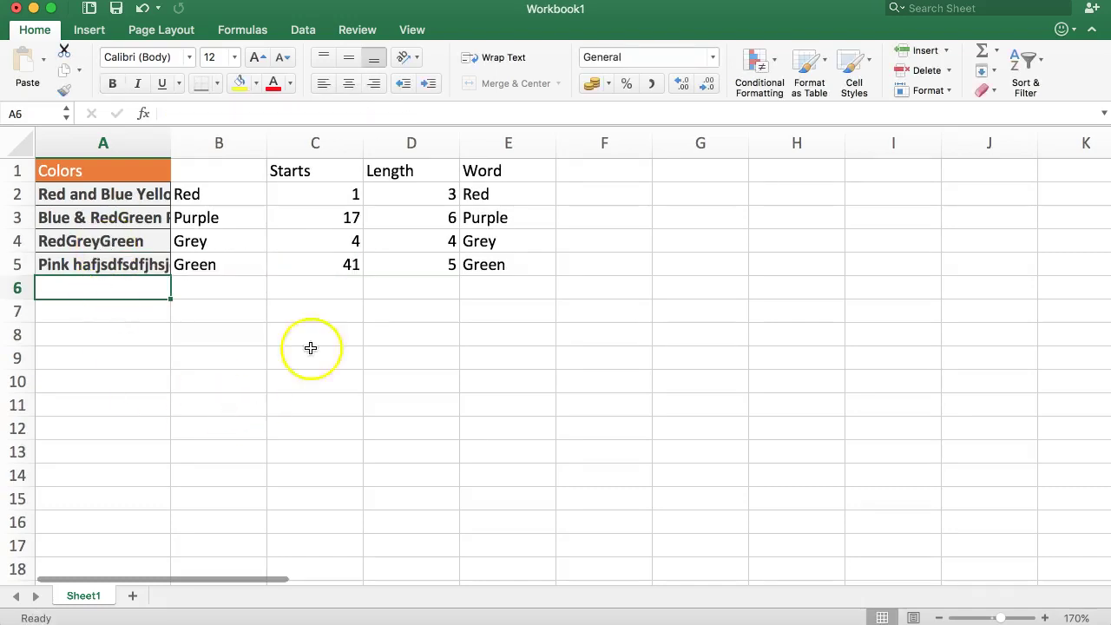
{"action": "left_click", "coordinate": [217, 265]}
{"action": "left_click", "coordinate": [295, 265]}
{"action": "left_click", "coordinate": [223, 267]}
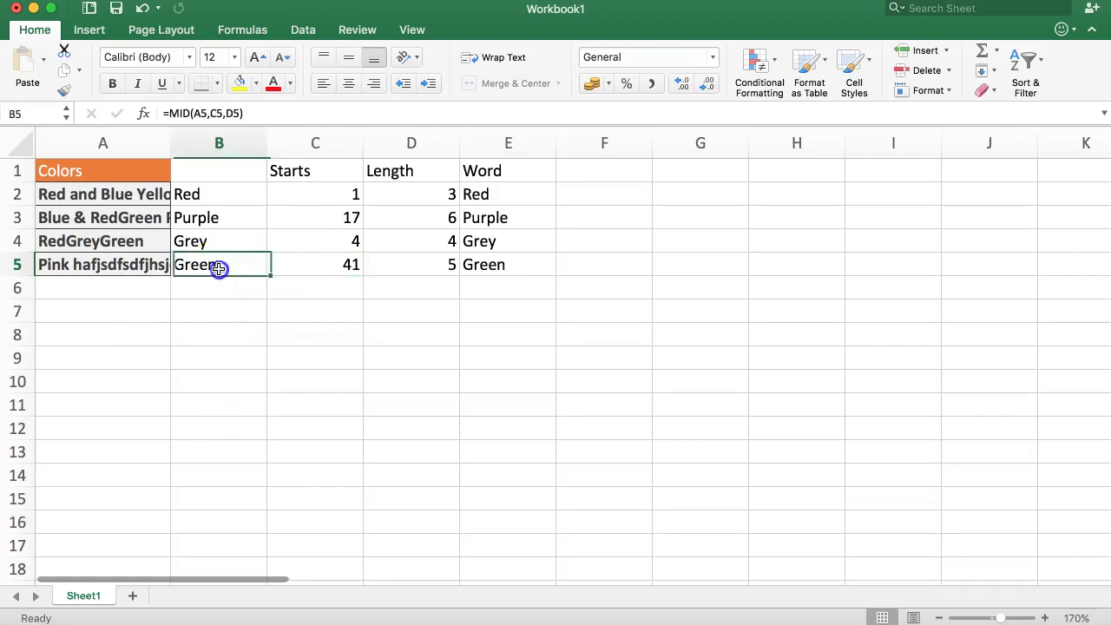
{"action": "left_click", "coordinate": [78, 264]}
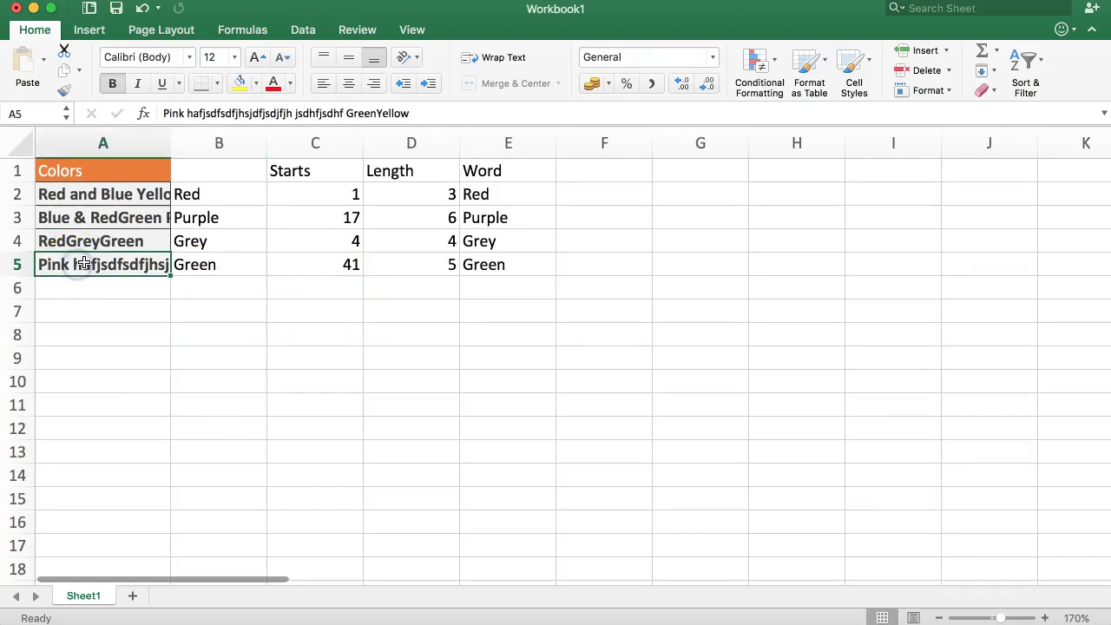
Step: Append Yell to E5 so B5 extracts GreenYell with length 9
{"action": "double_click", "coordinate": [513, 263]}
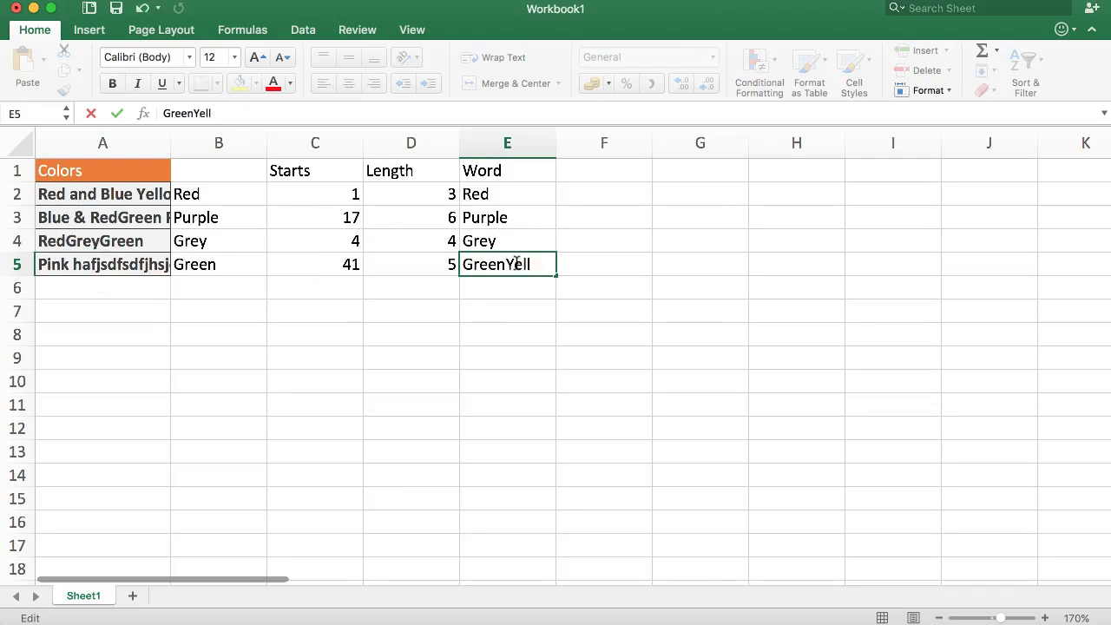
{"action": "type", "text": "Yell"}
{"action": "key", "text": "Return"}
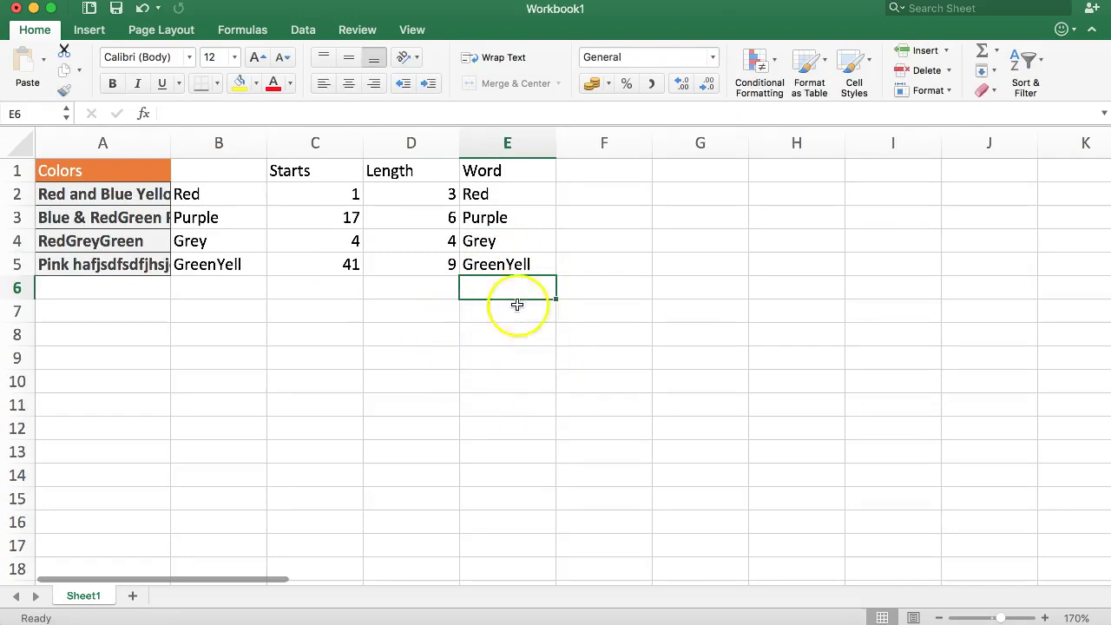
{"action": "left_click", "coordinate": [538, 271]}
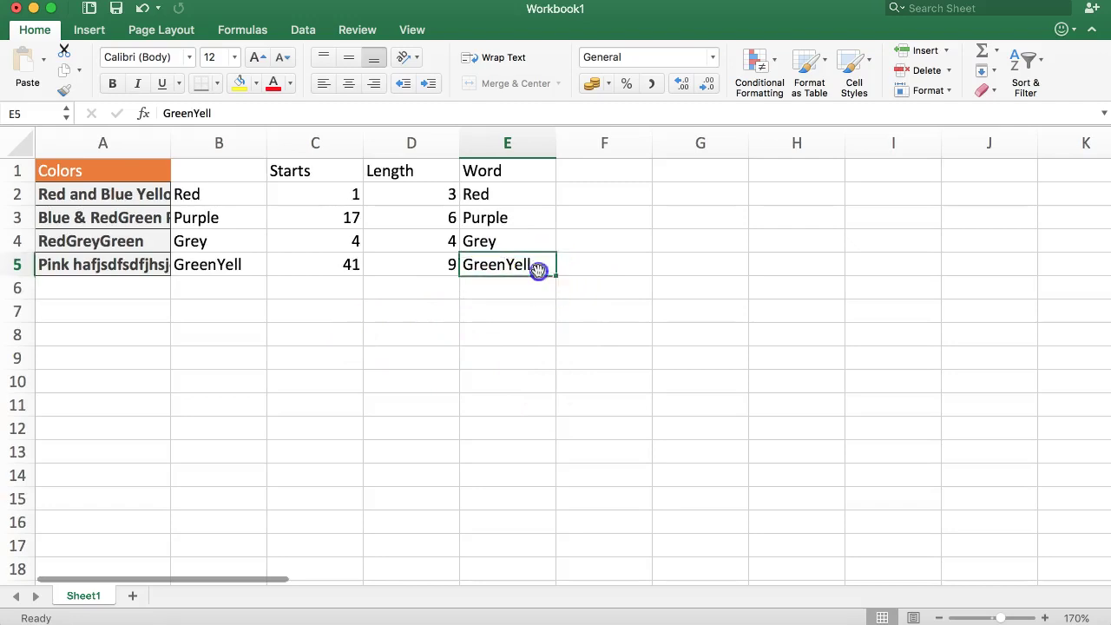
{"action": "left_click", "coordinate": [65, 260]}
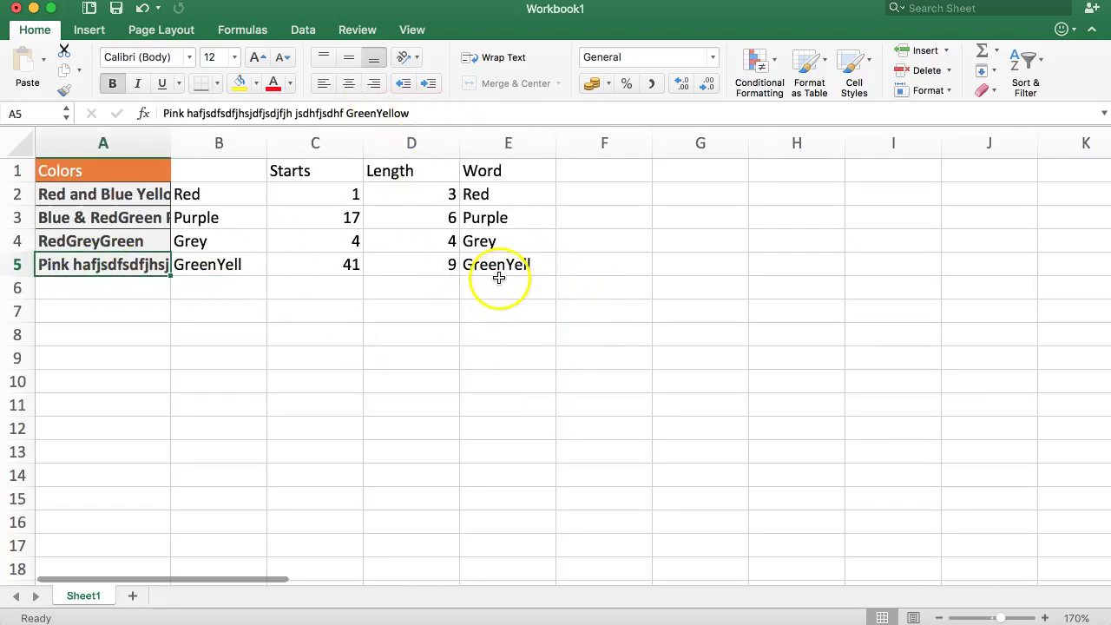